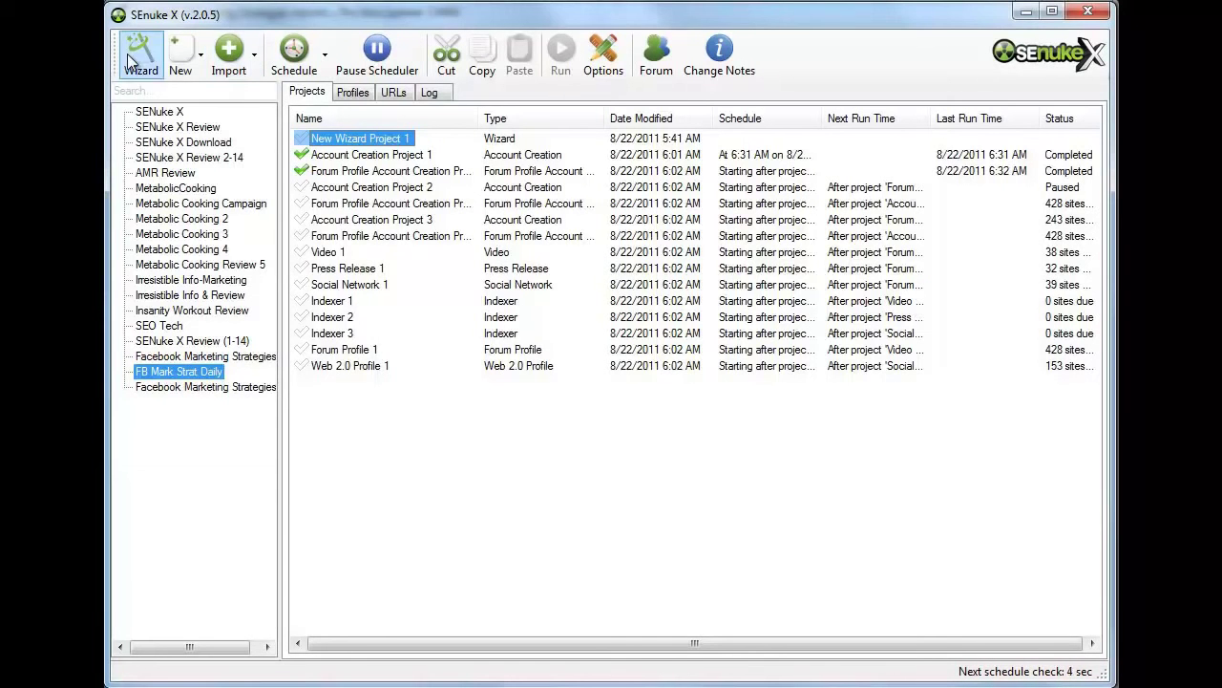
Step: Select the FB Mark Strat Daily campaign in the project list
click(200, 58)
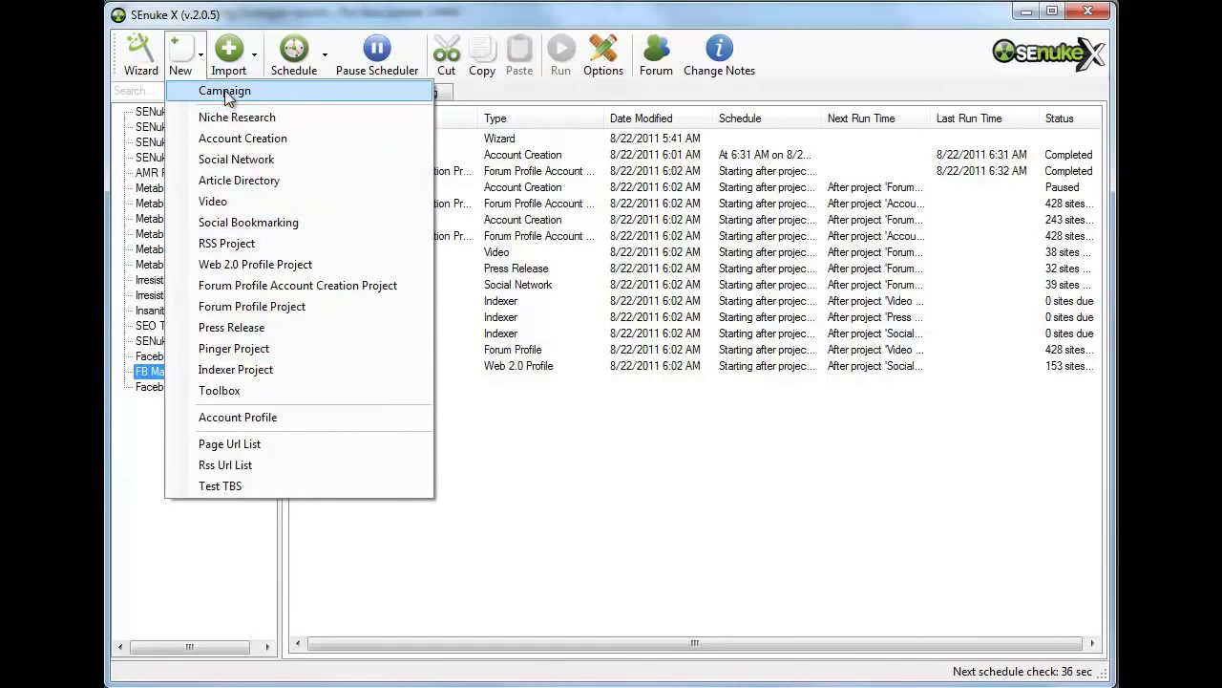
click(649, 434)
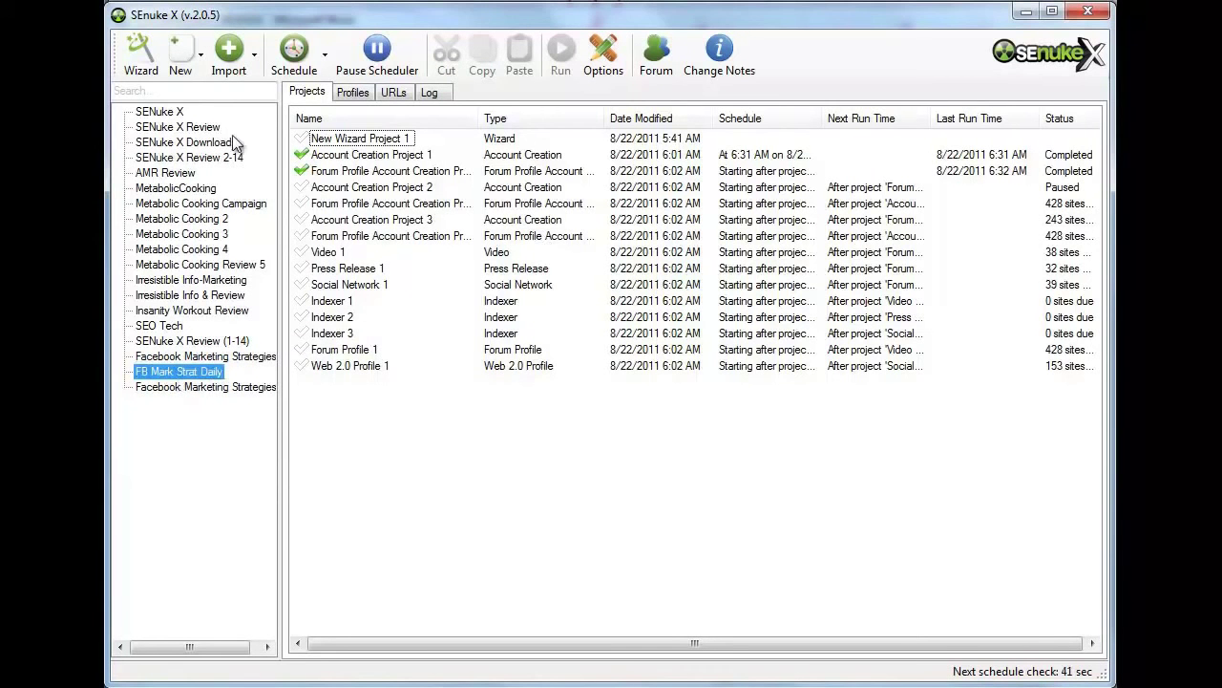
click(205, 380)
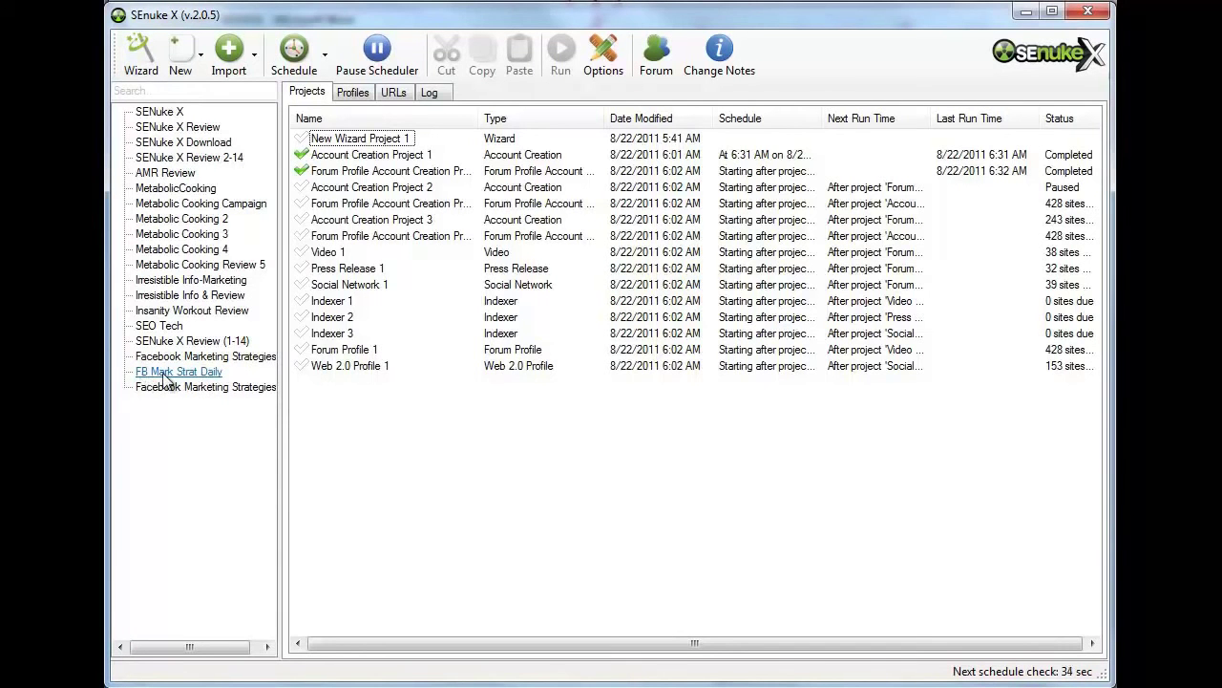
click(188, 379)
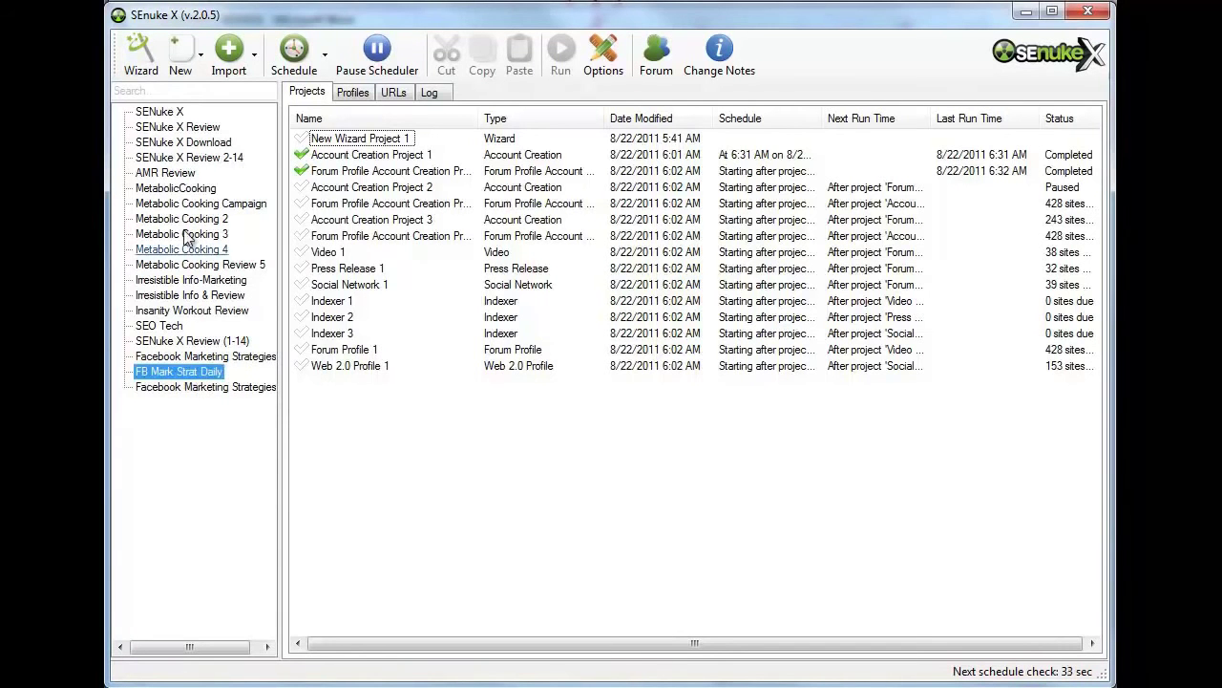
Step: Launch the wizard, then reopen New Wizard Project 1 and enlarge its window to full screen
click(153, 71)
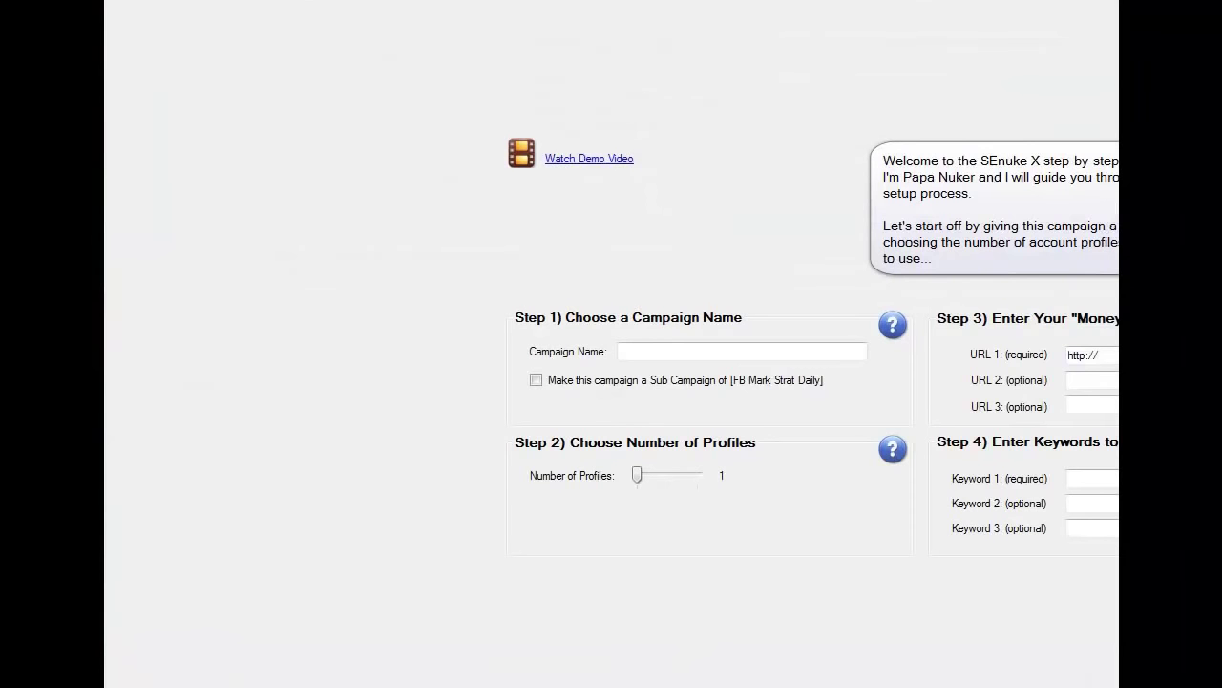
key(alt+F4)
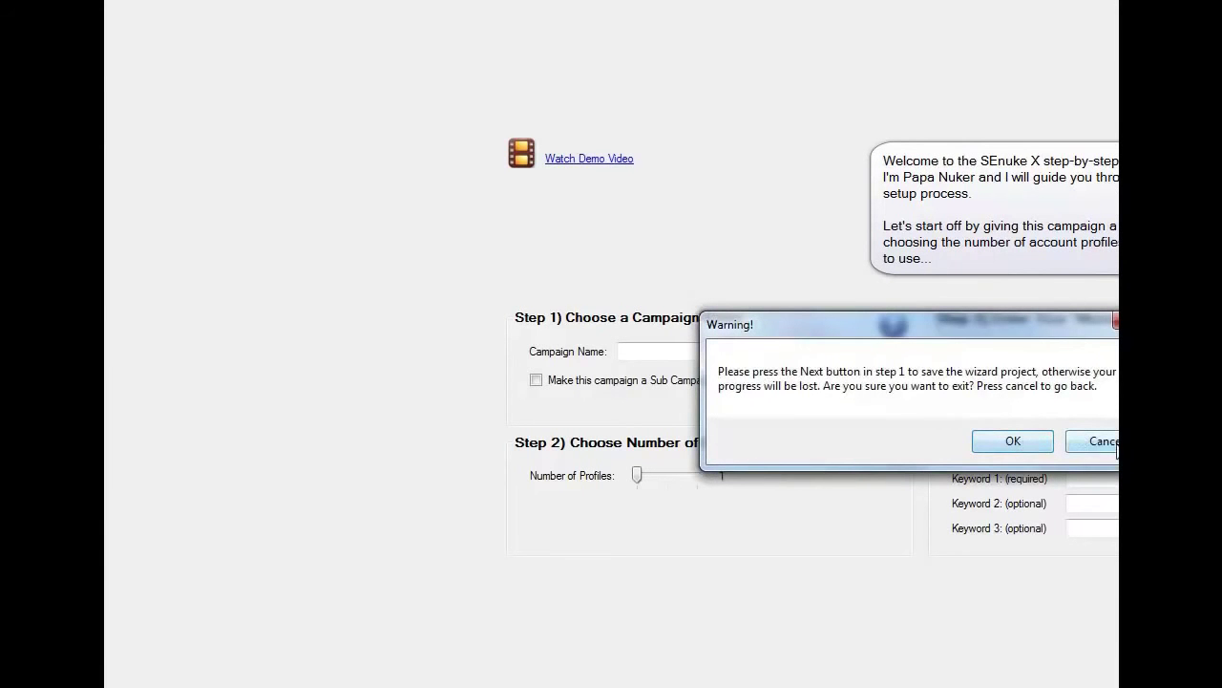
click(1043, 445)
click(369, 143)
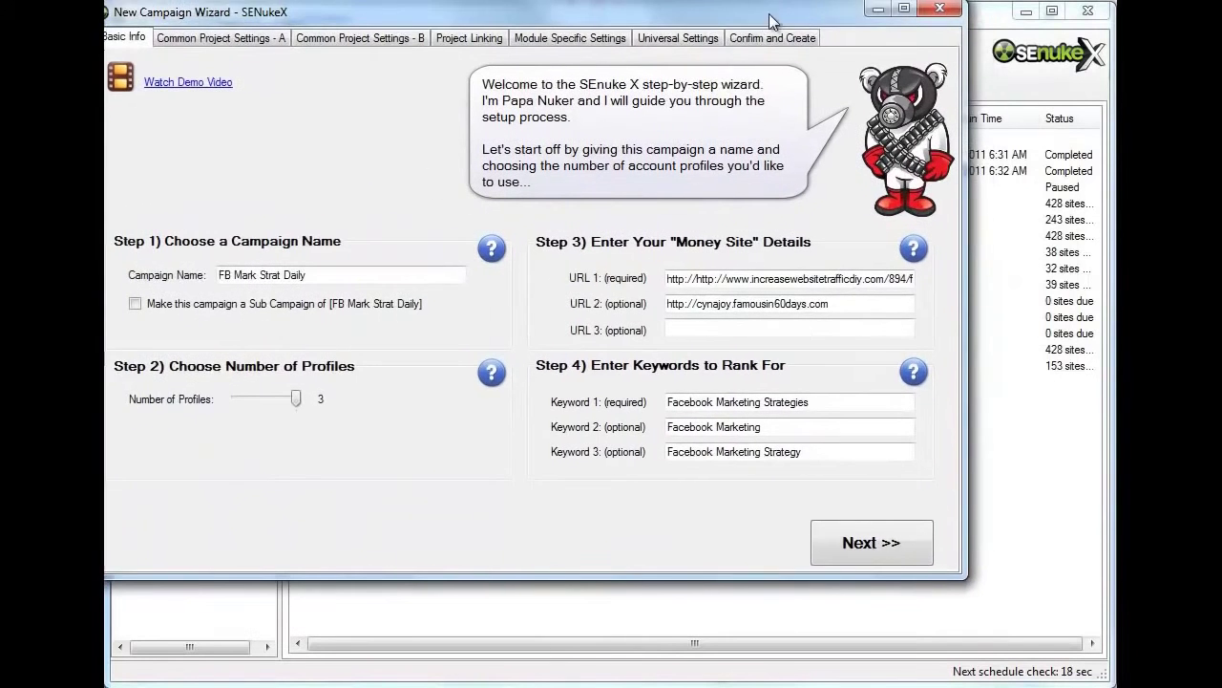
drag(769, 14, 790, 11)
drag(987, 576, 1111, 682)
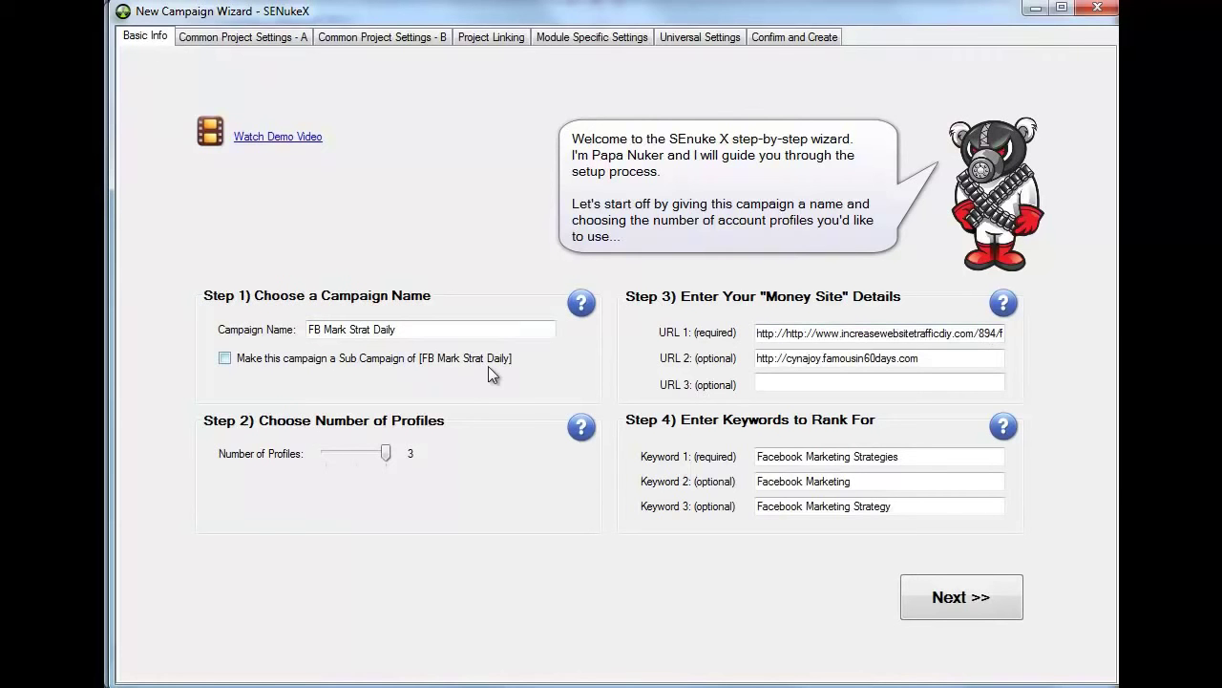
Step: Lower Number of Profiles to 1 and delete the stray colon in URL 1
click(422, 329)
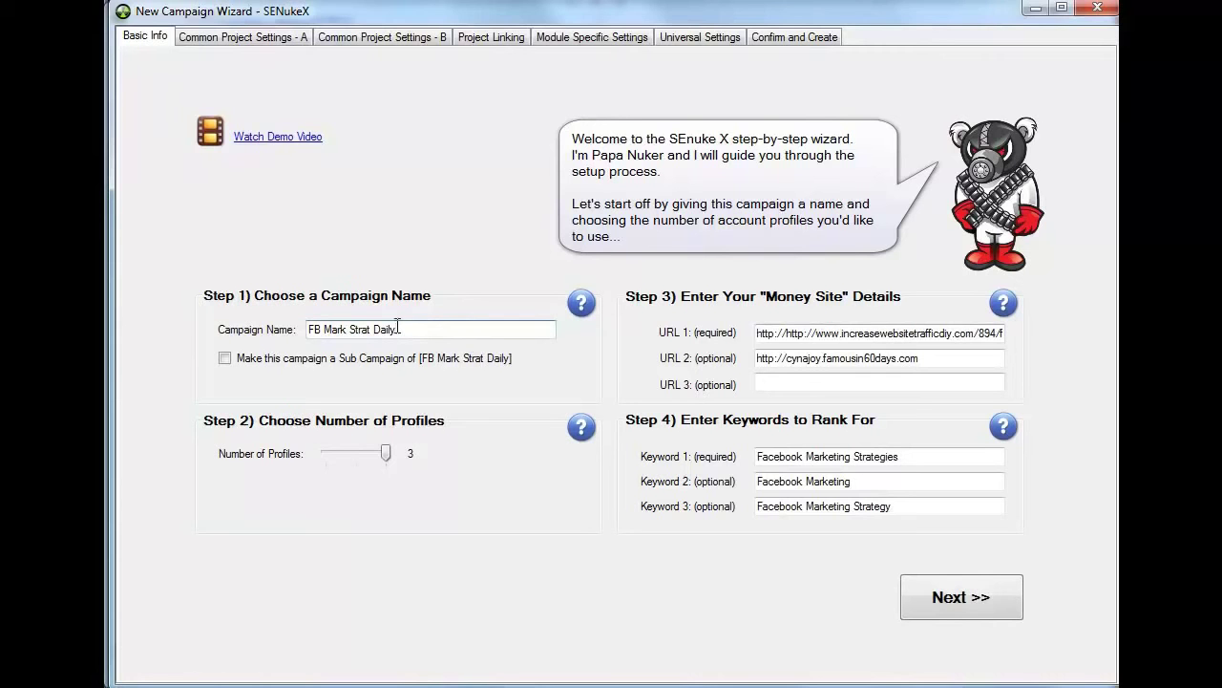
drag(388, 455, 313, 462)
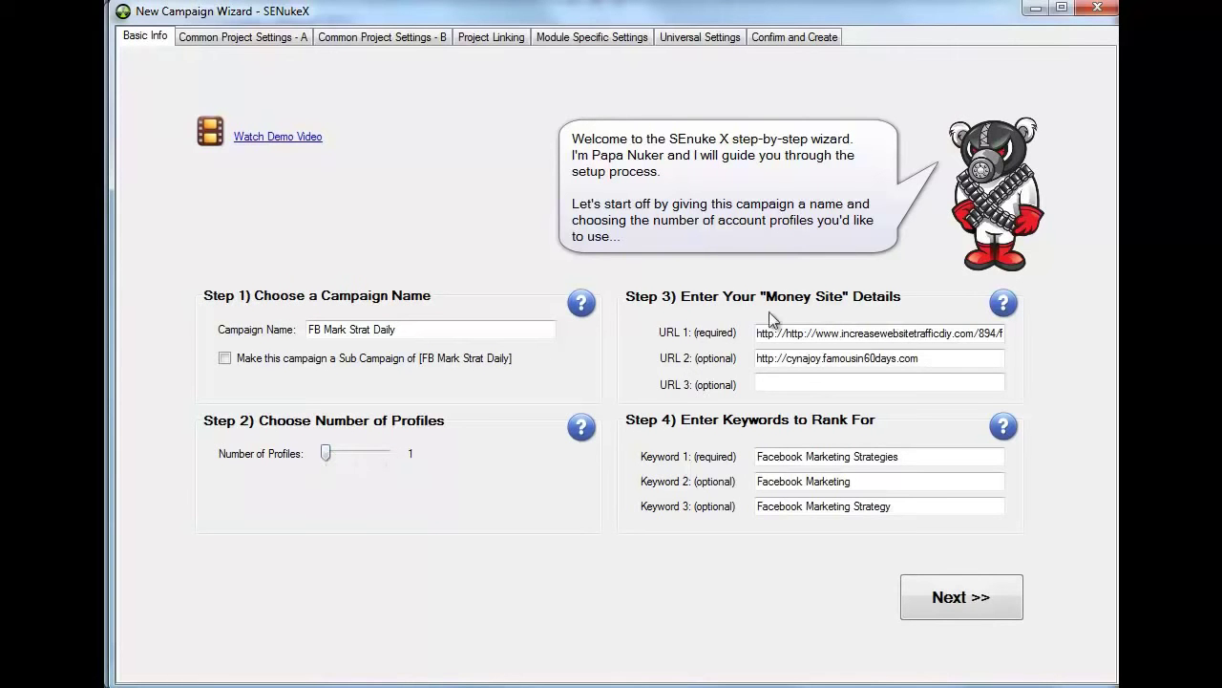
click(809, 331)
key(BackSpace)
Step: Open the increasewebsitetrafficdiy.com Facebook Marketing Strategies article in Firefox and copy its address
key(alt+Tab)
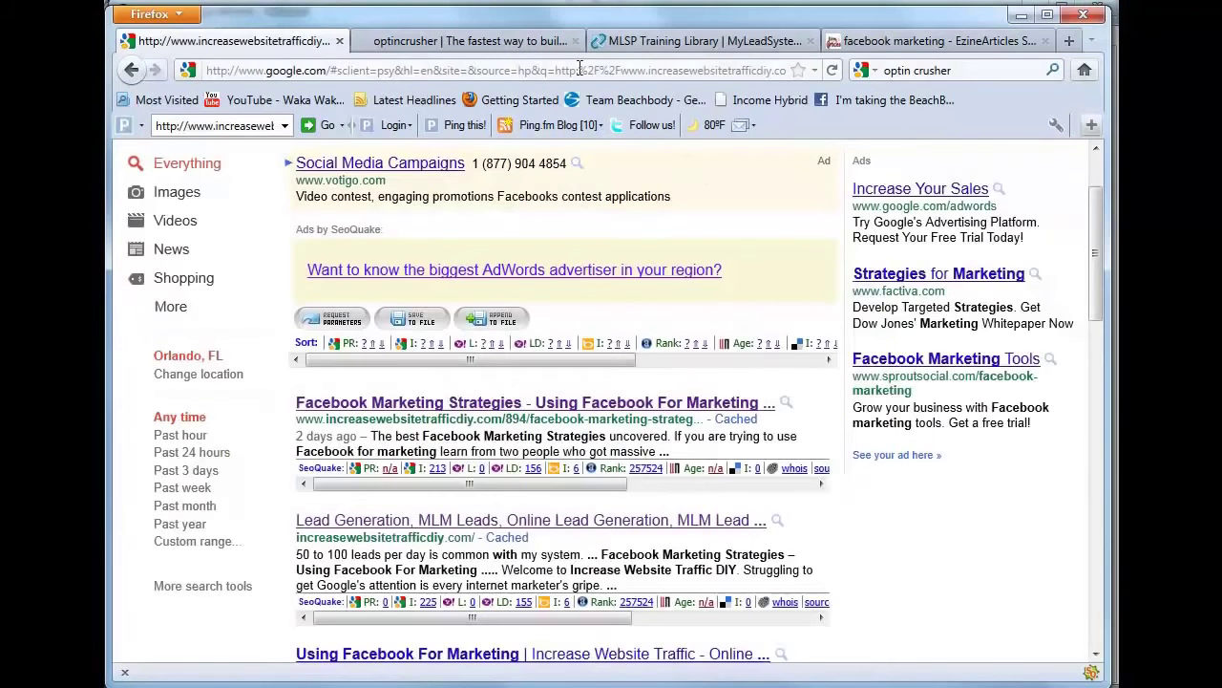
click(616, 405)
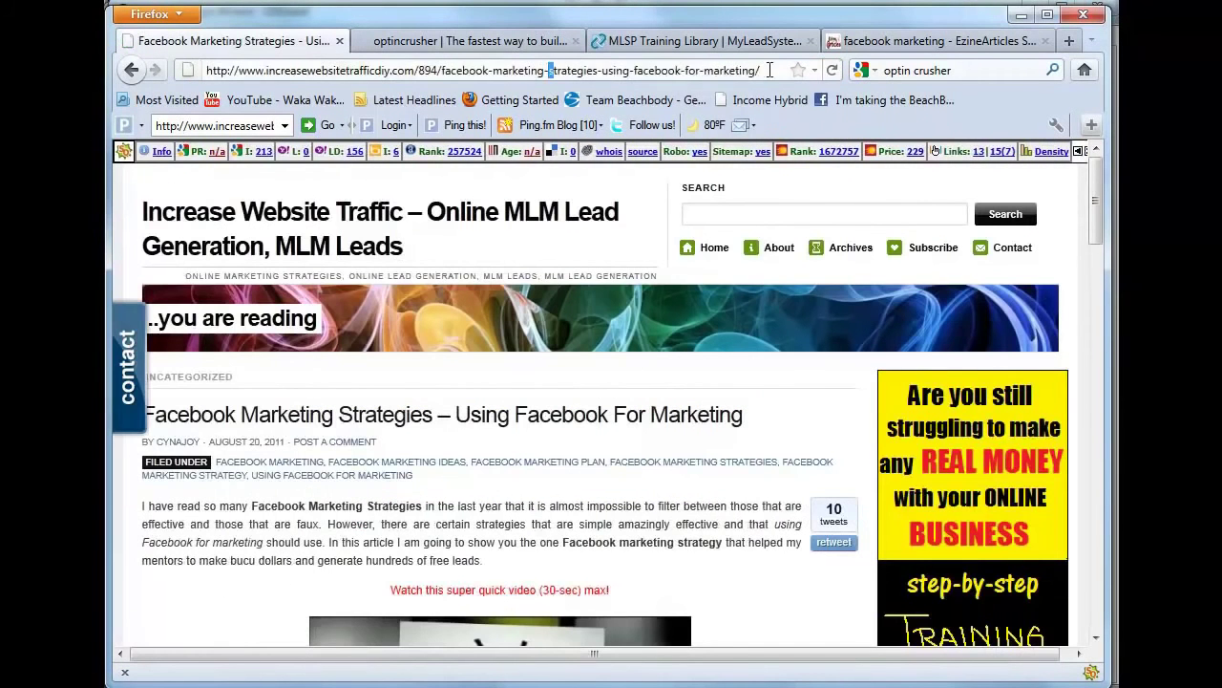
click(537, 70)
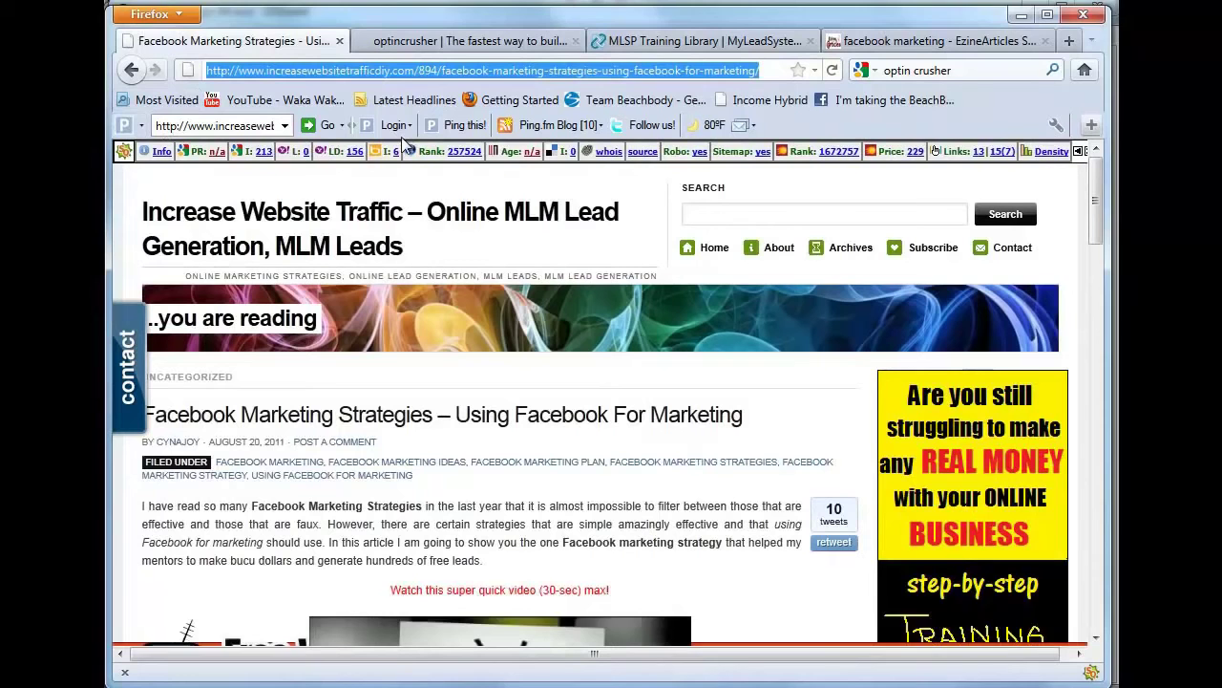
click(186, 570)
key(alt+Tab)
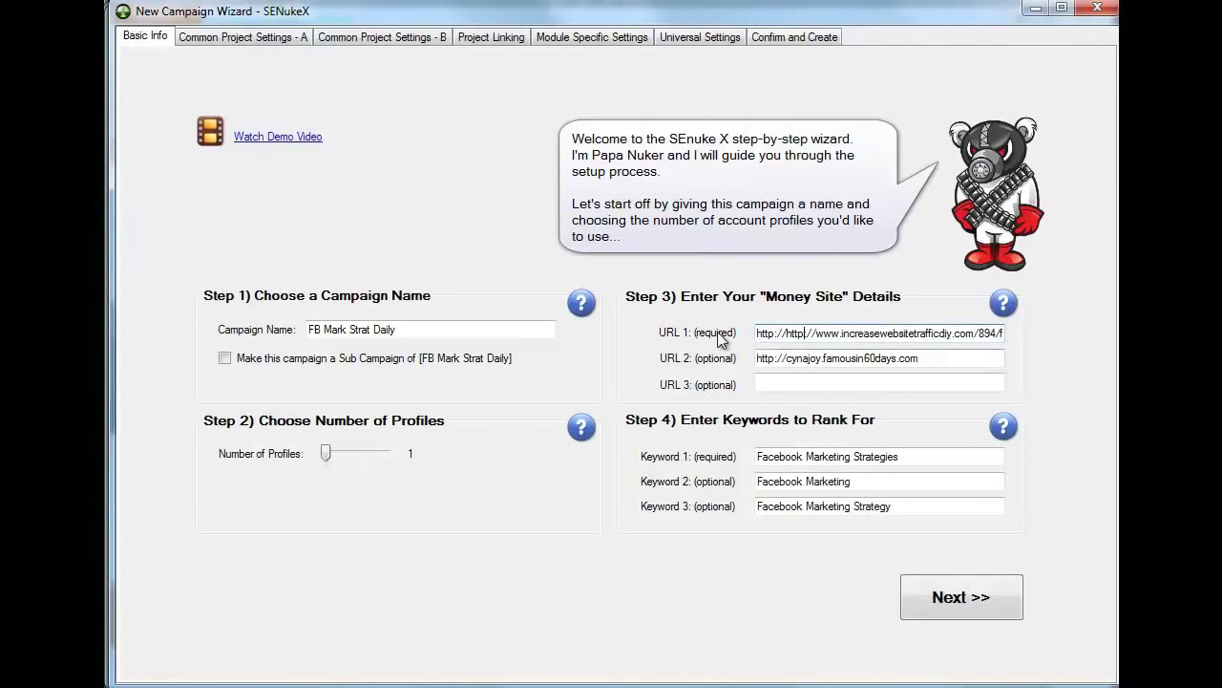
Step: Check the three money site URL fields and copy the keyword 'Facebook Marketing Strategies'
click(805, 334)
drag(946, 357, 723, 365)
click(776, 378)
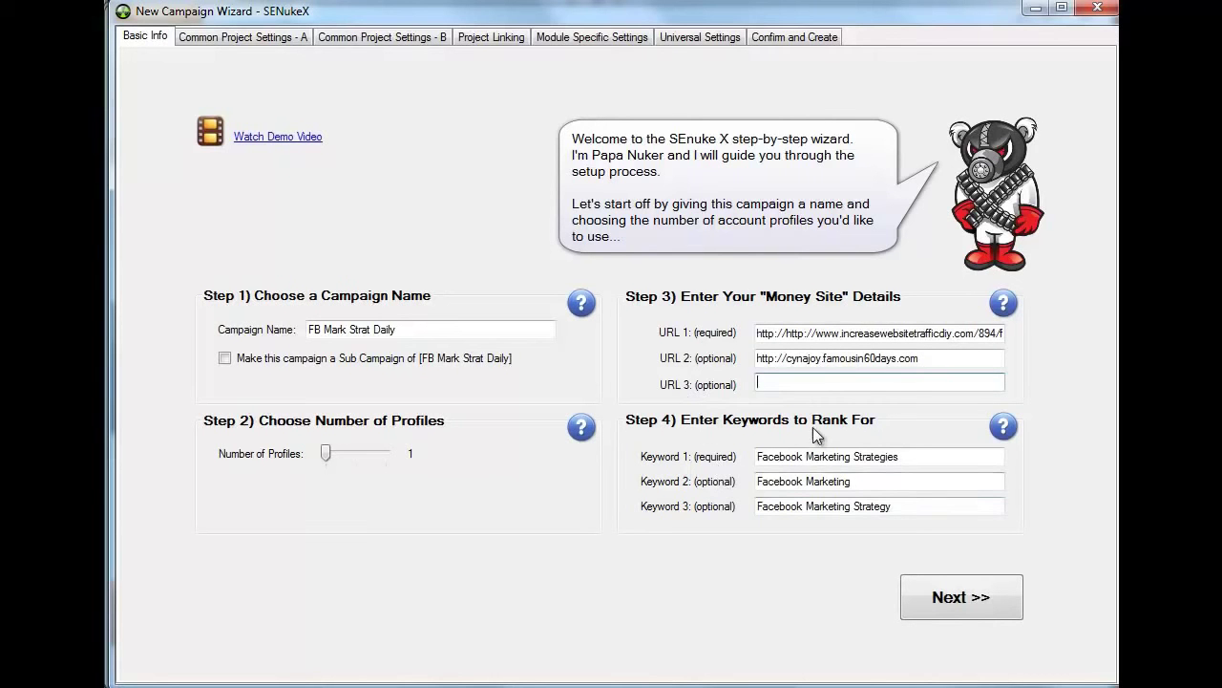
drag(915, 456, 746, 458)
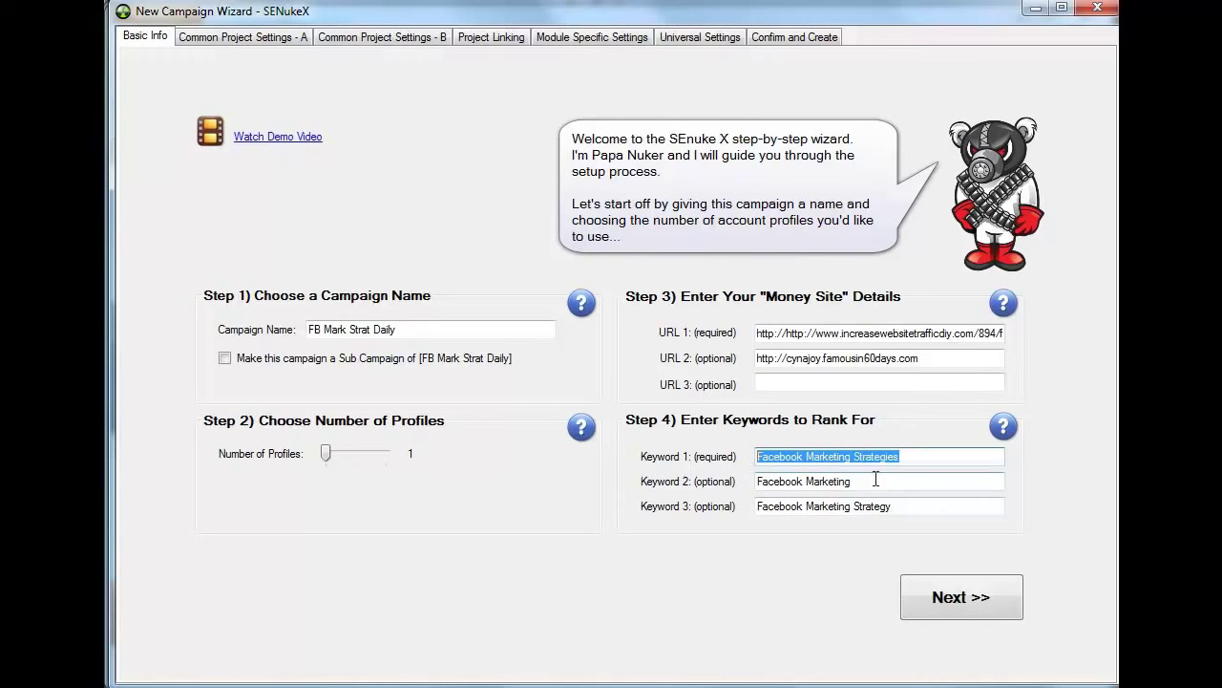
key(alt+Tab)
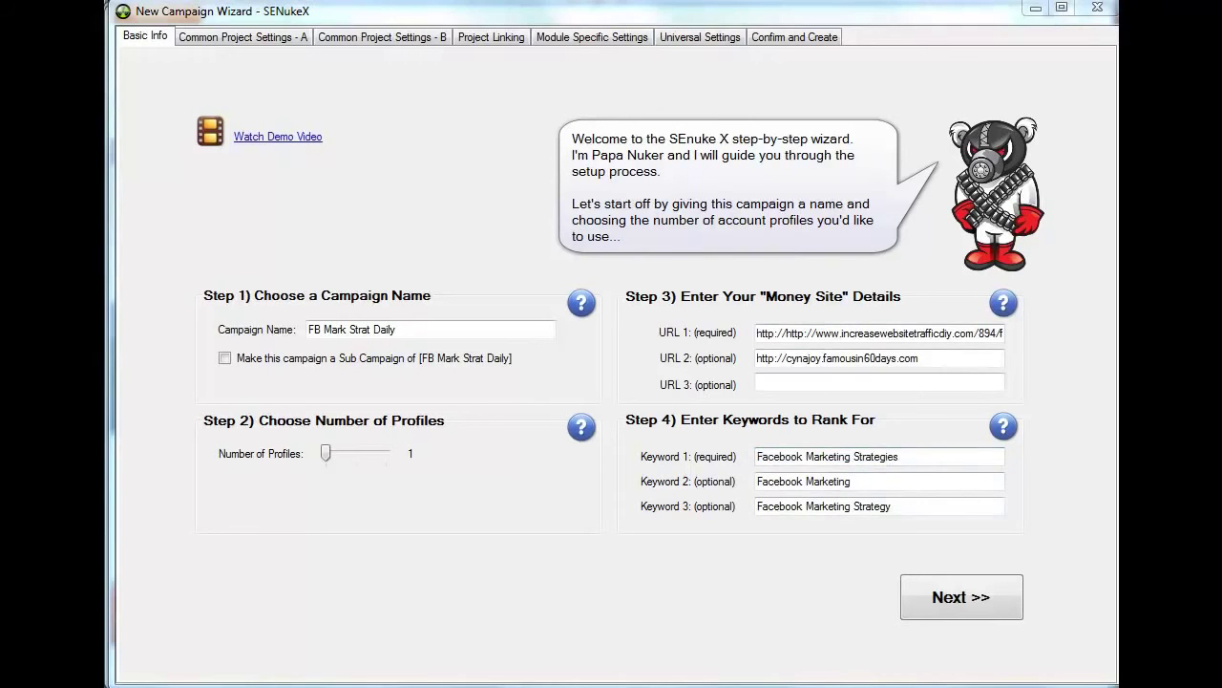
Step: Find and open the Google AdWords Keyword Tool through a web search
click(460, 43)
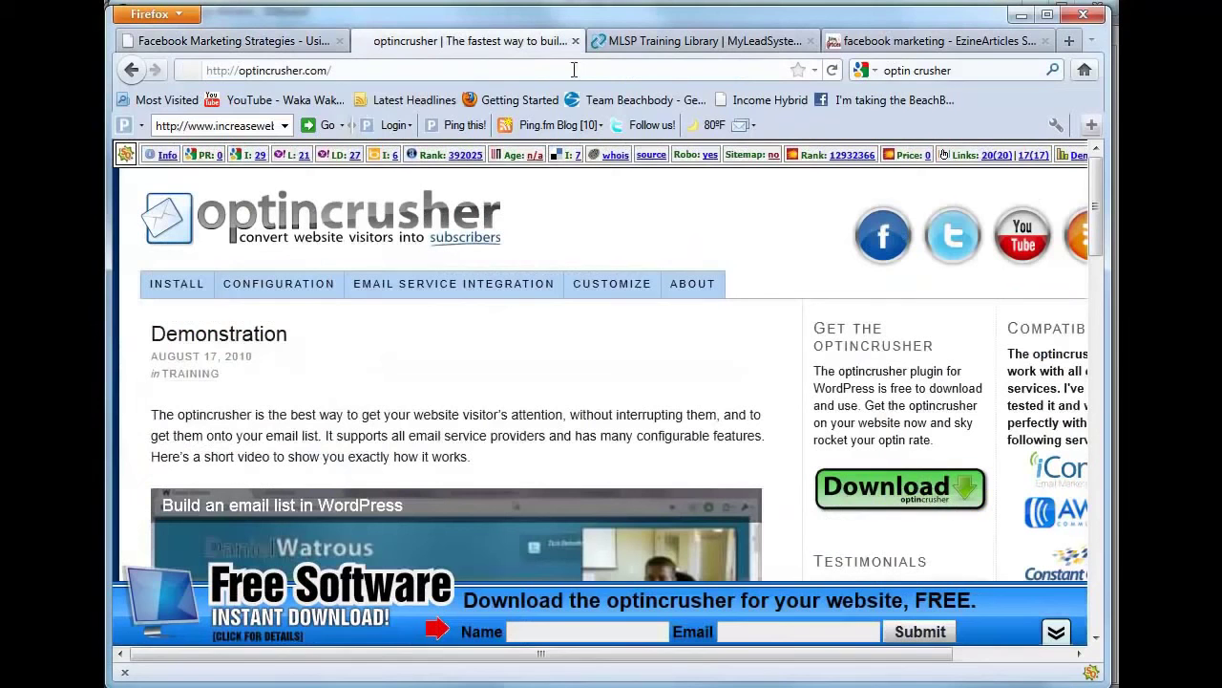
click(962, 73)
text(google key)
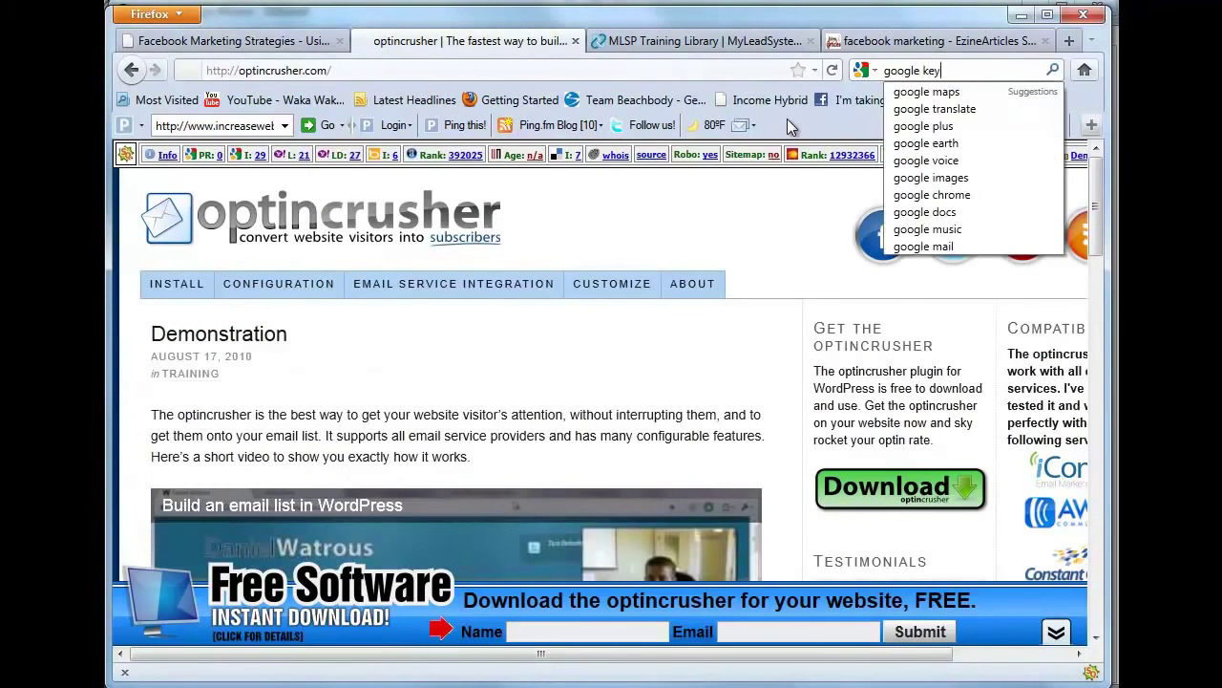
text(wood)
key(Return)
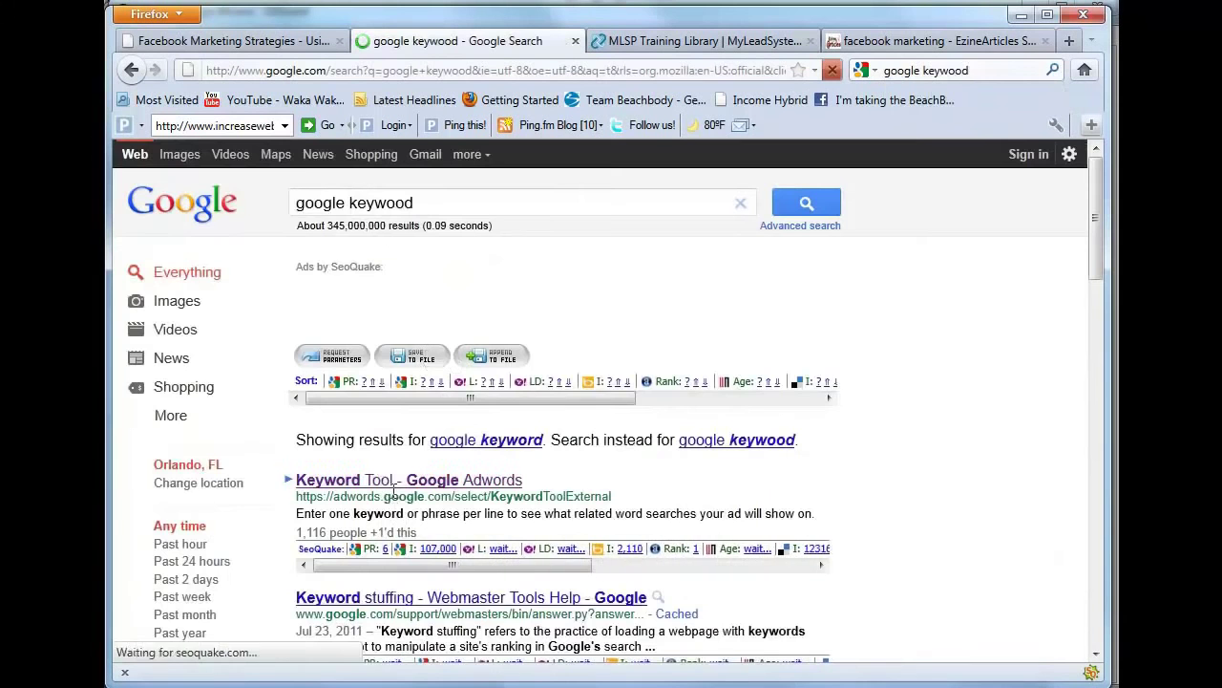
click(401, 483)
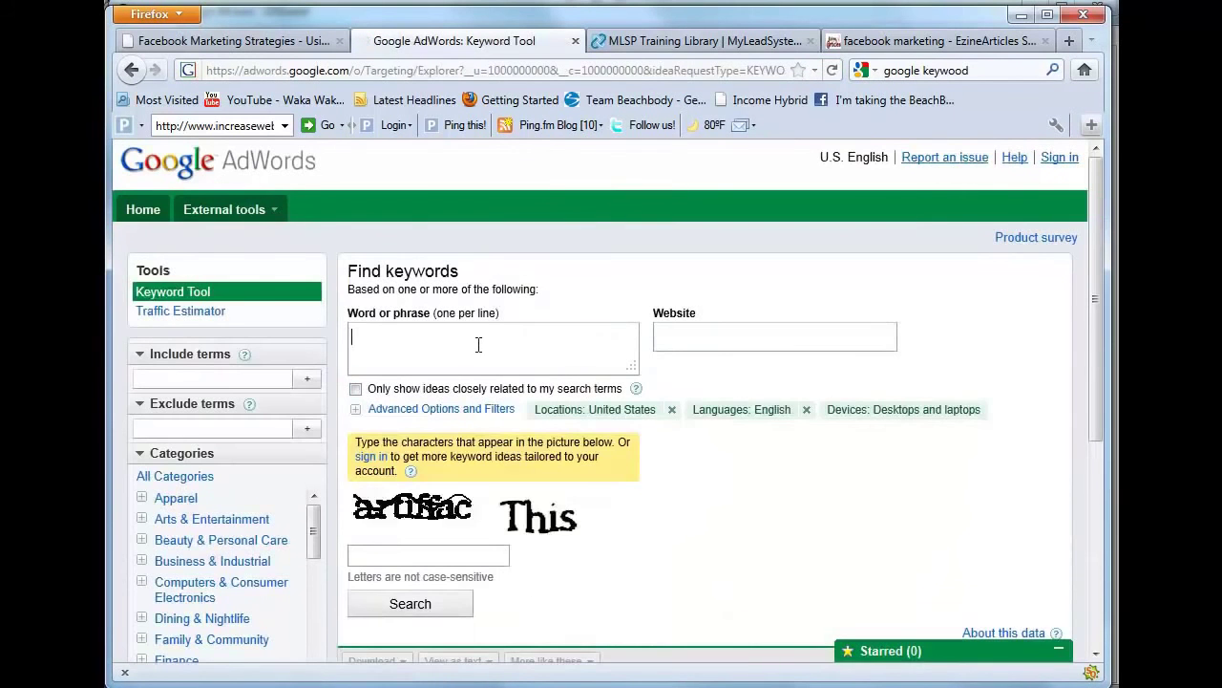
Step: Search the Keyword Tool for 'facebook marketing strategies', answering the captcha
click(485, 341)
text(face)
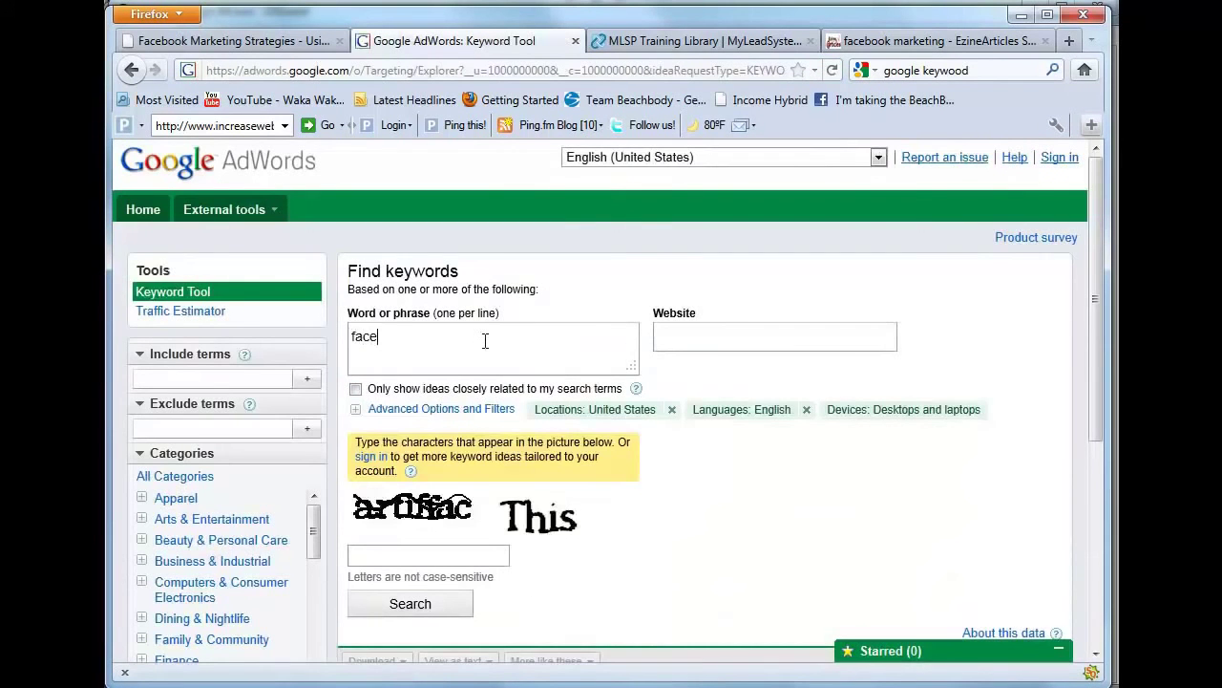
text(book marke)
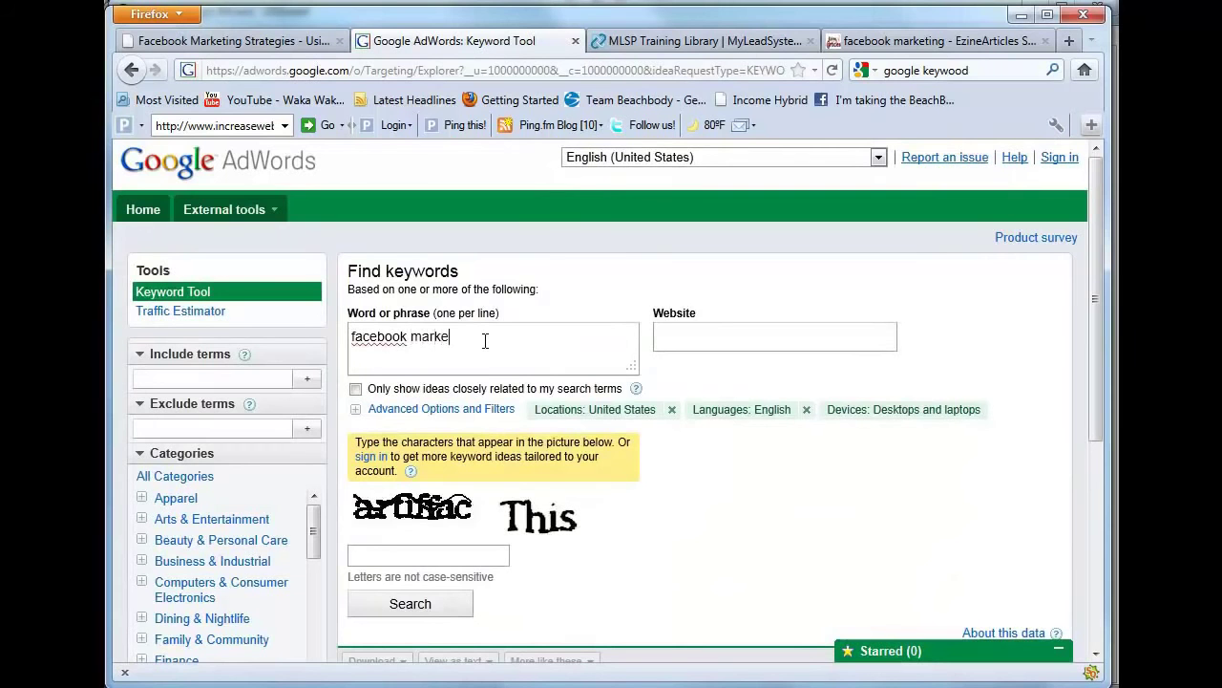
text(ting strategies)
click(442, 547)
text(artiffac this)
click(408, 611)
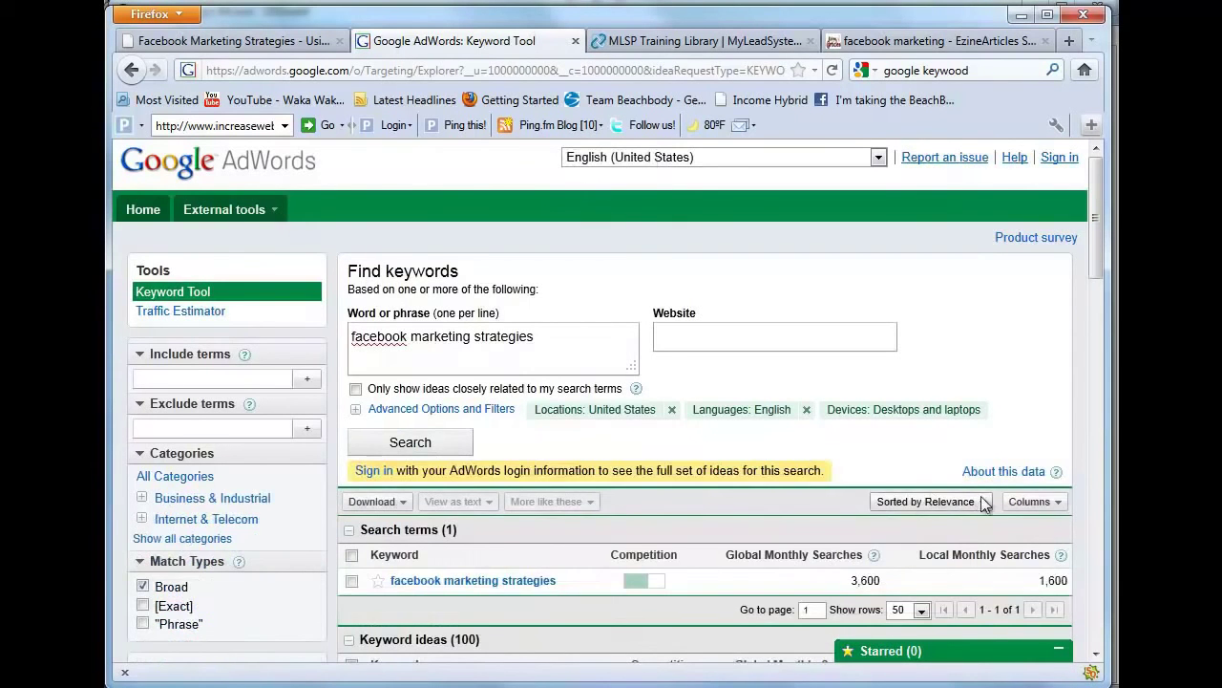
Step: Tick facebook marketing, using facebook for marketing, facebook marketing strategy and facebook marketing plan
scroll(716, 475, down, 6)
click(353, 363)
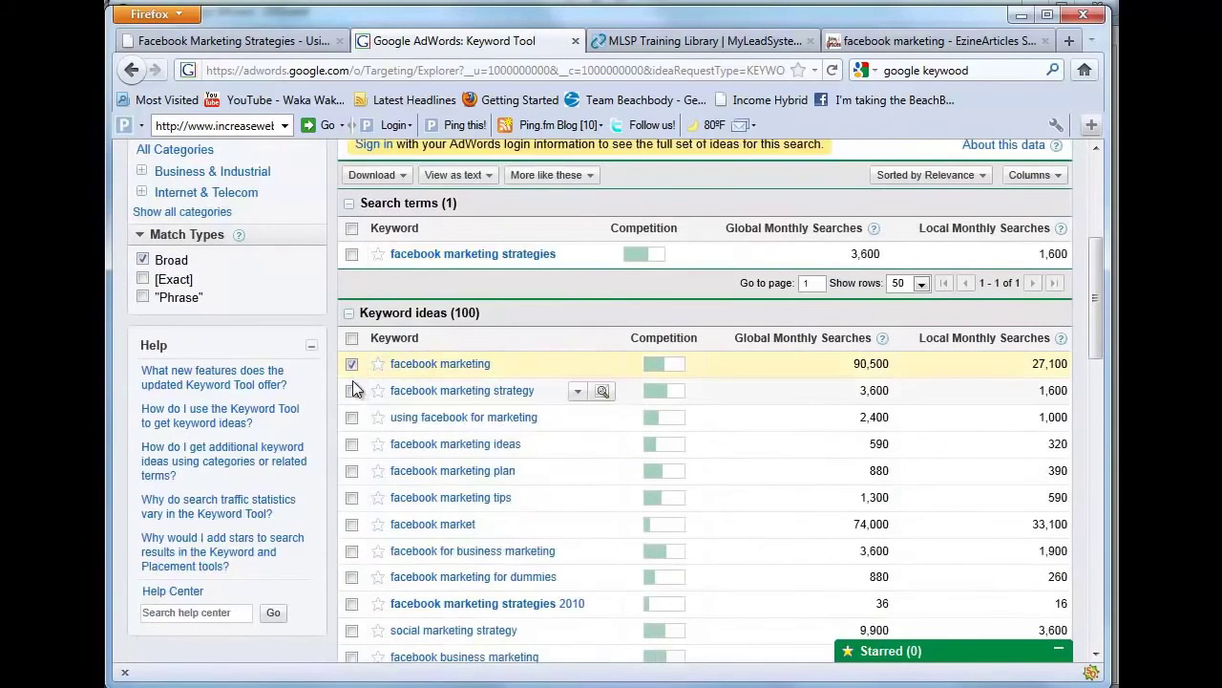
click(352, 417)
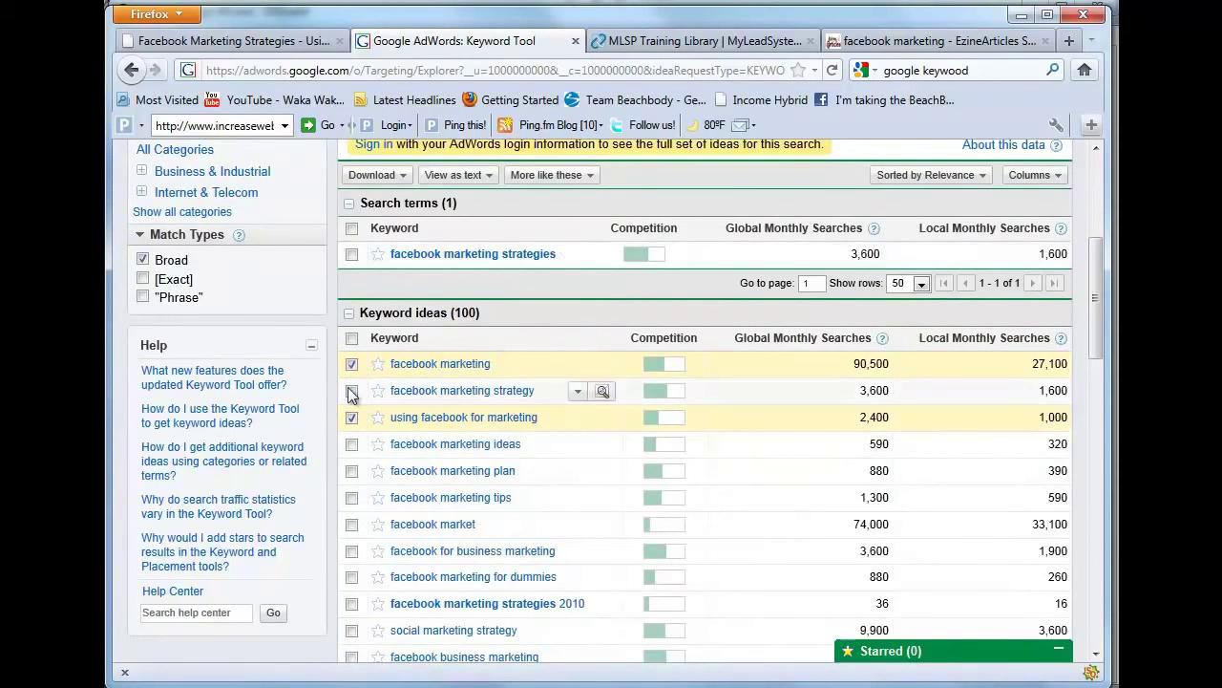
click(351, 391)
click(352, 471)
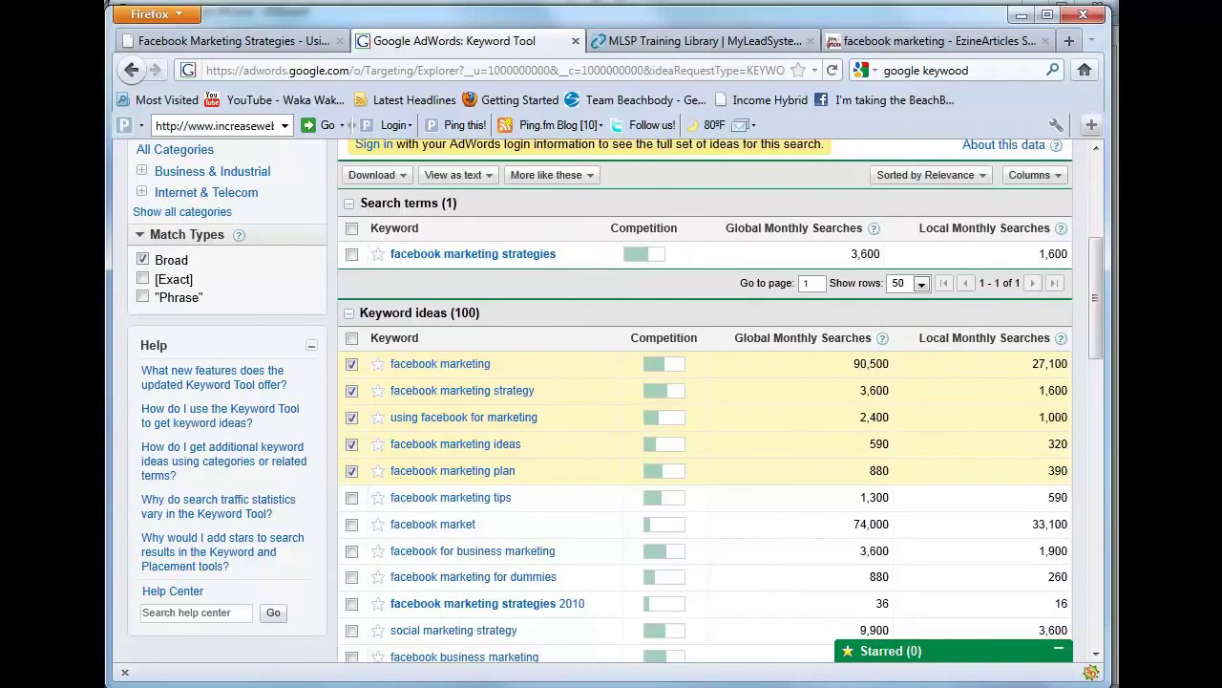
key(alt+Tab)
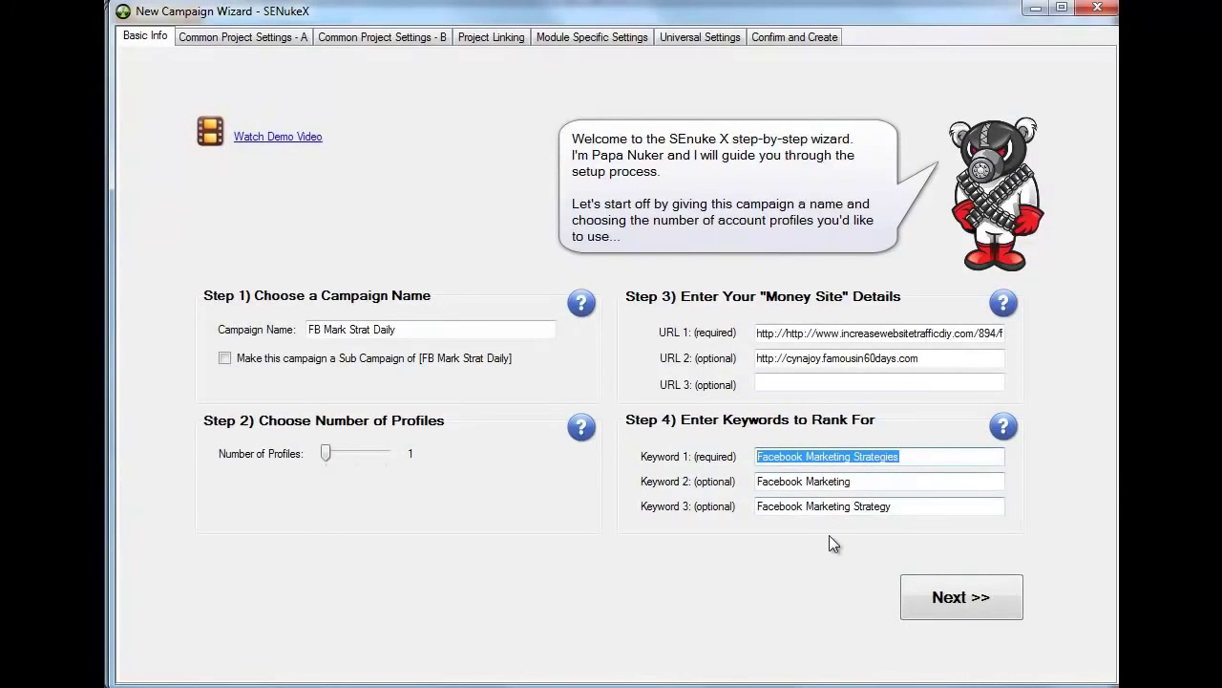
Step: Resolve the duplicate-name error by renaming the campaign 'FB Mark Strat Daily 2' and continuing
click(976, 601)
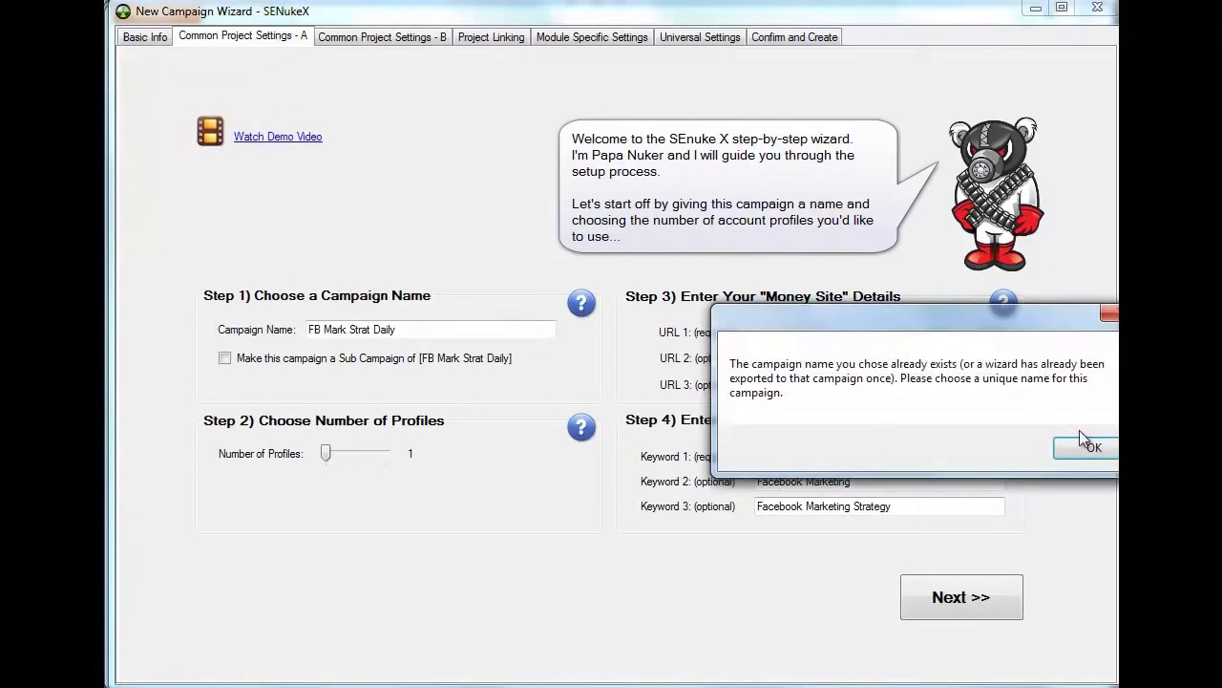
click(1085, 448)
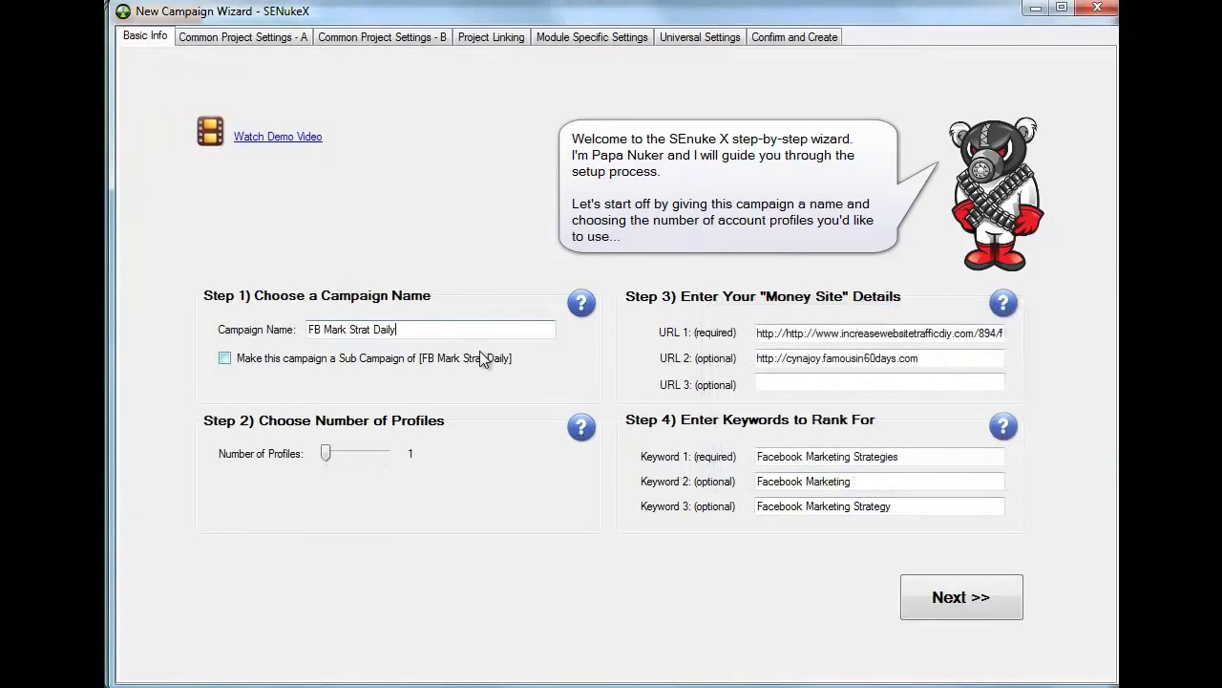
text(2)
click(945, 596)
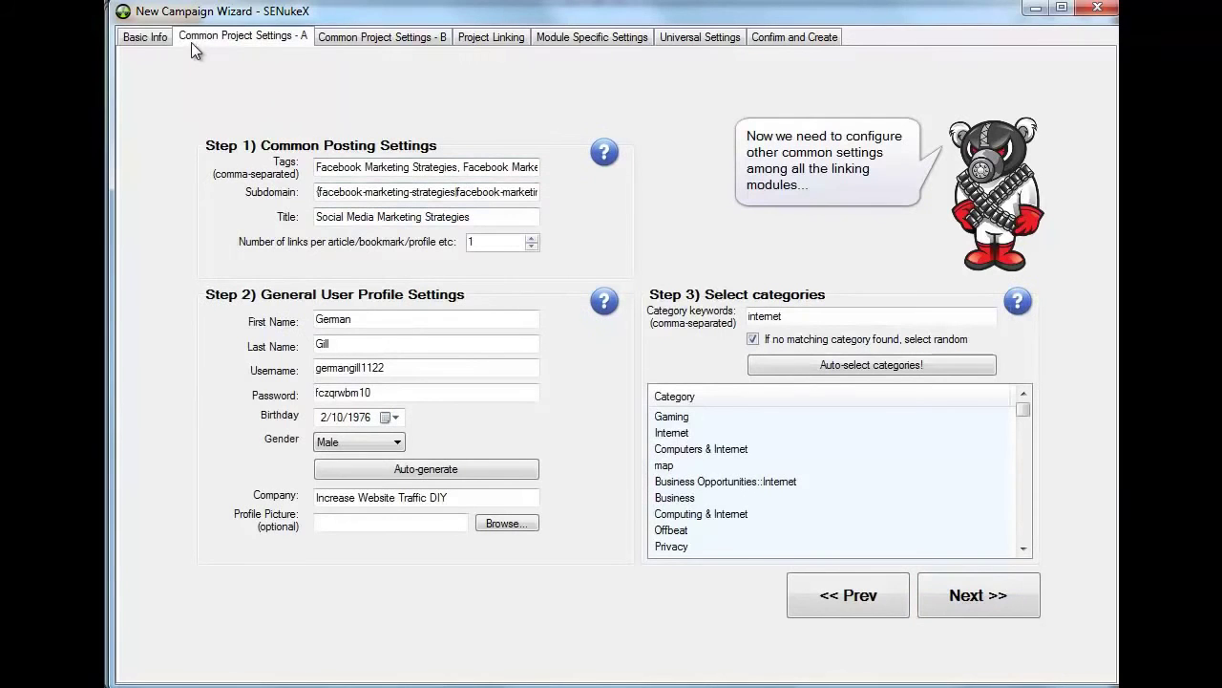
click(317, 170)
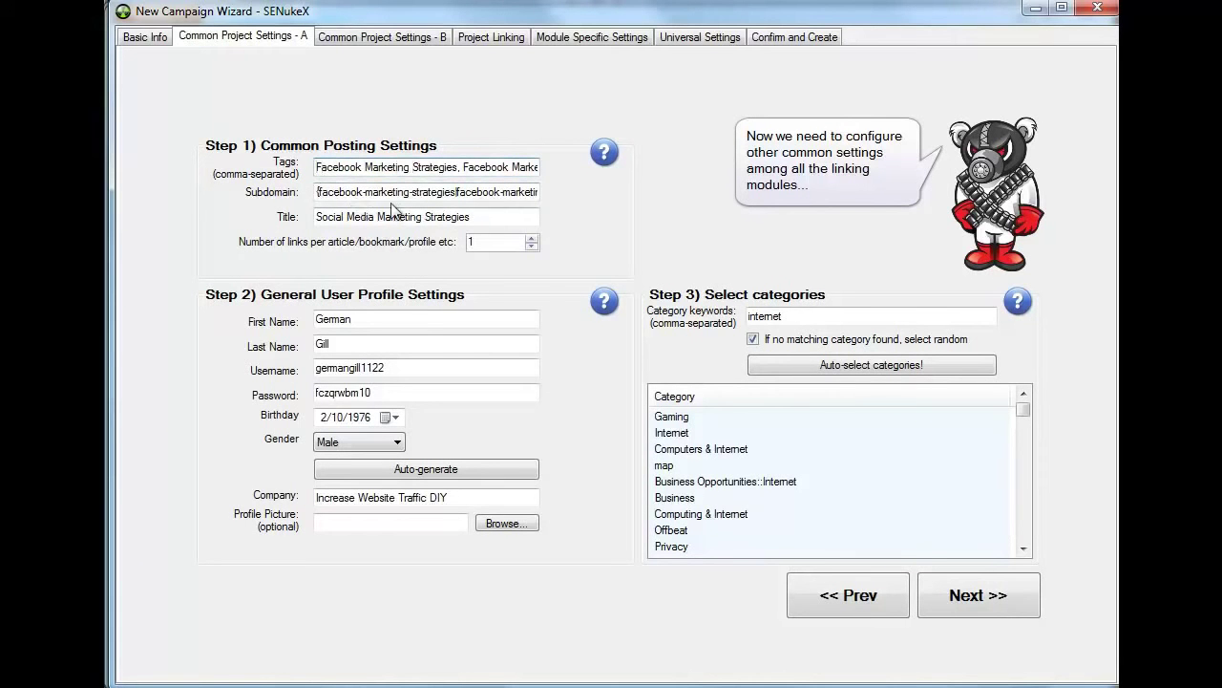
key(ctrl+Right)
key(ctrl+Right)
click(132, 40)
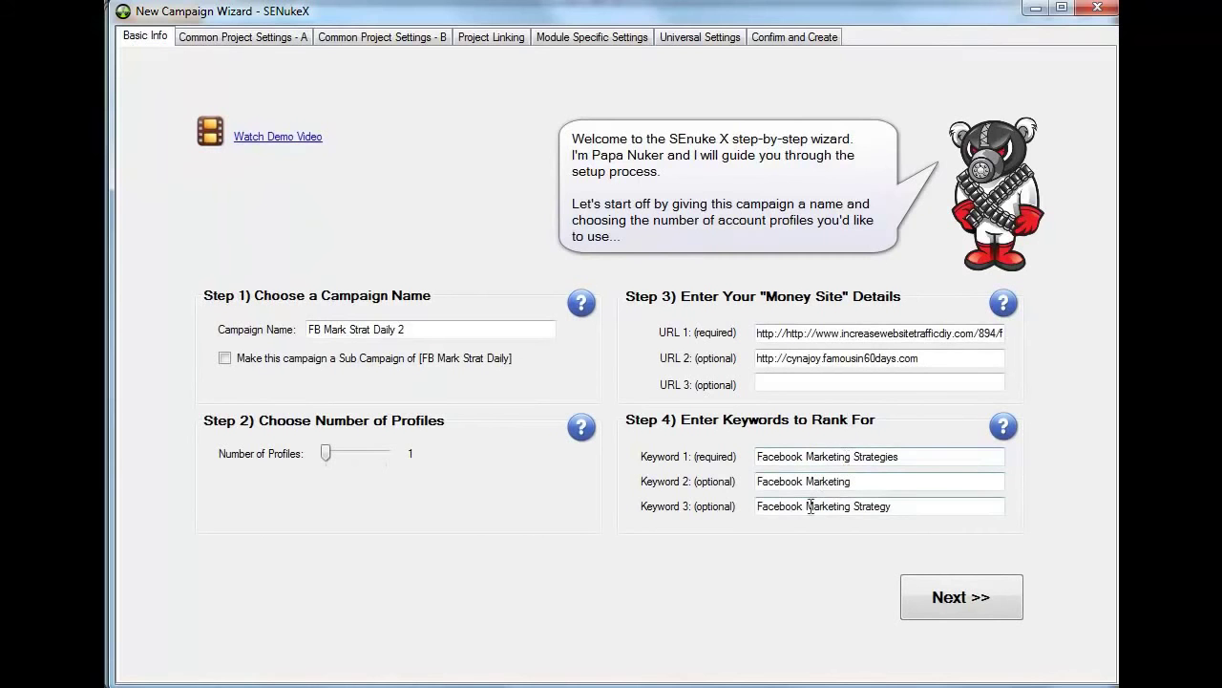
click(233, 35)
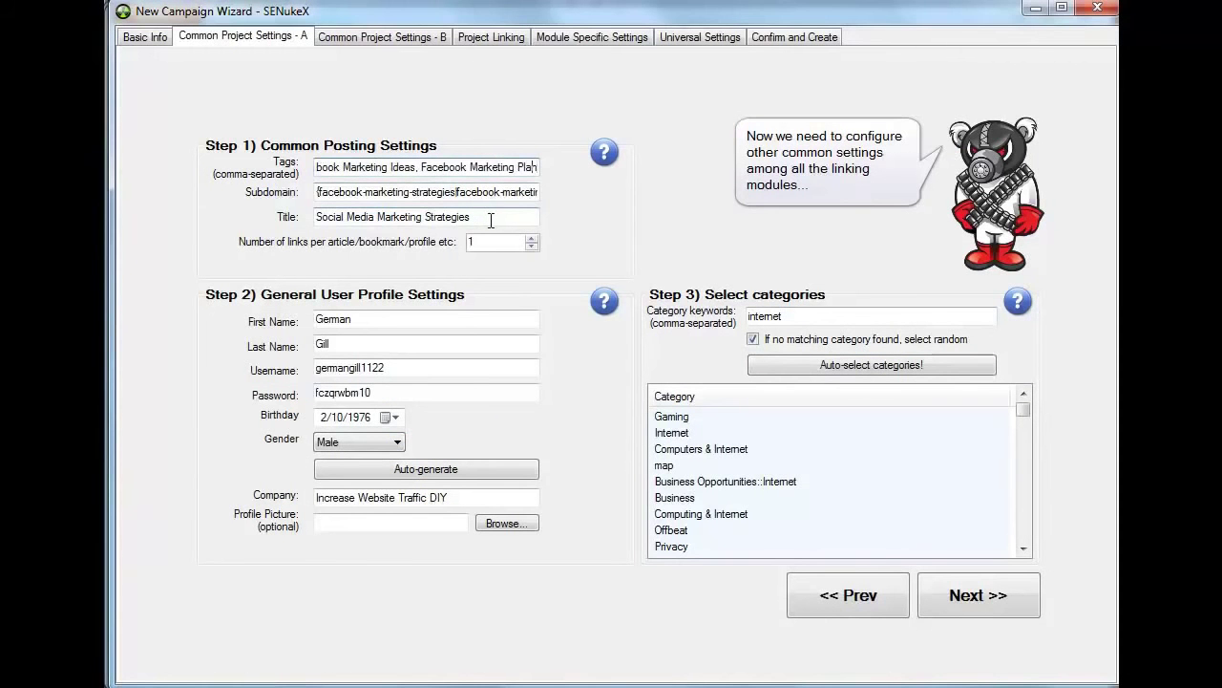
key(Left)
key(Left)
key(Left)
key(Left)
key(Left)
key(Left)
key(Left)
key(Left)
key(Left)
key(Left)
key(Left)
key(Left)
key(Left)
key(Left)
key(Left)
key(Left)
key(Left)
key(Left)
key(Left)
key(Left)
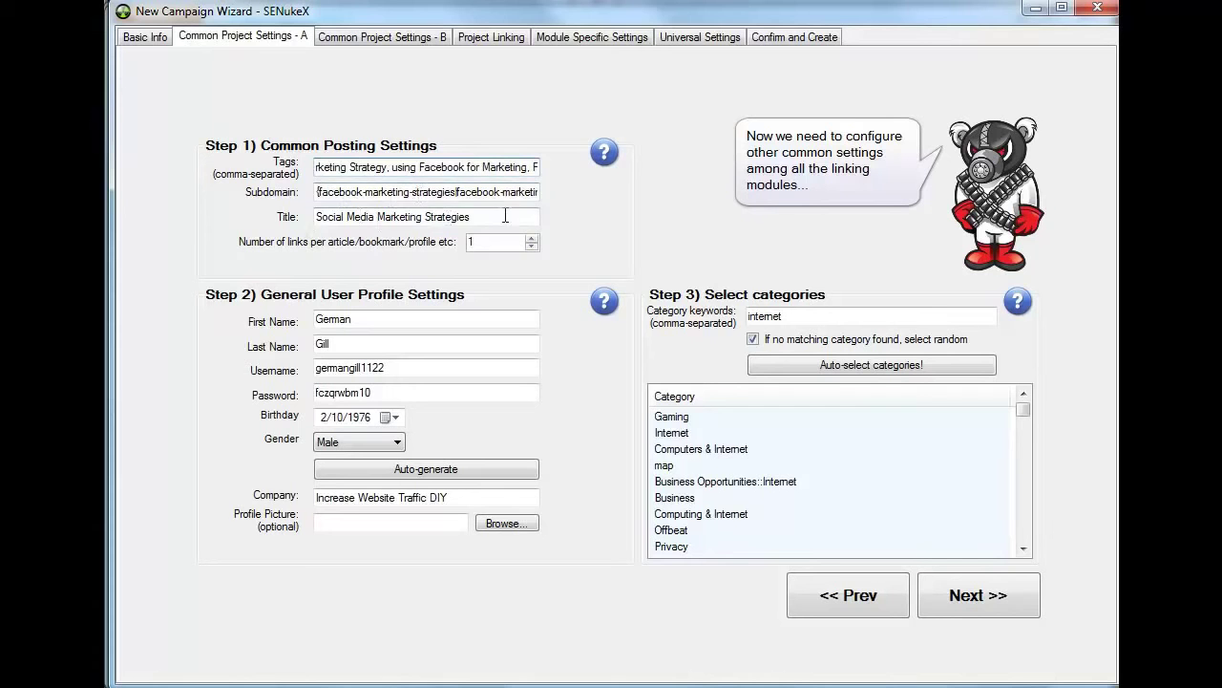
Step: Append ' - The Best Blueprint' to the post title, keeping links per article at 1
drag(505, 216, 266, 222)
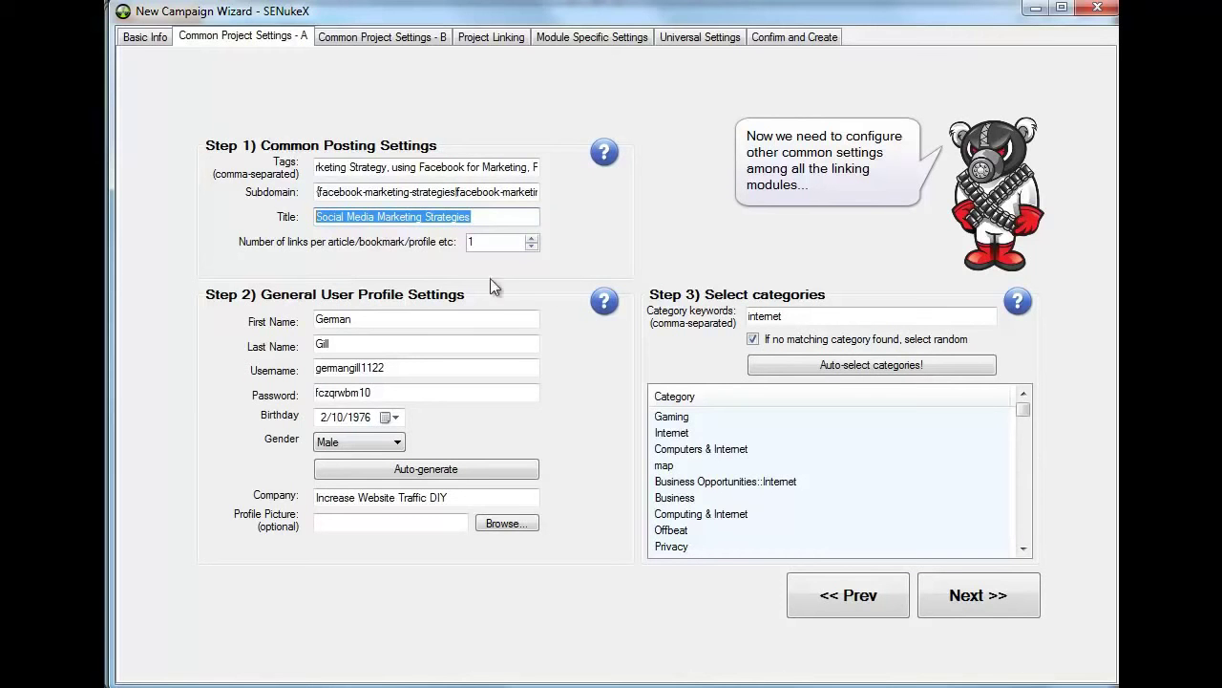
click(498, 218)
text(-)
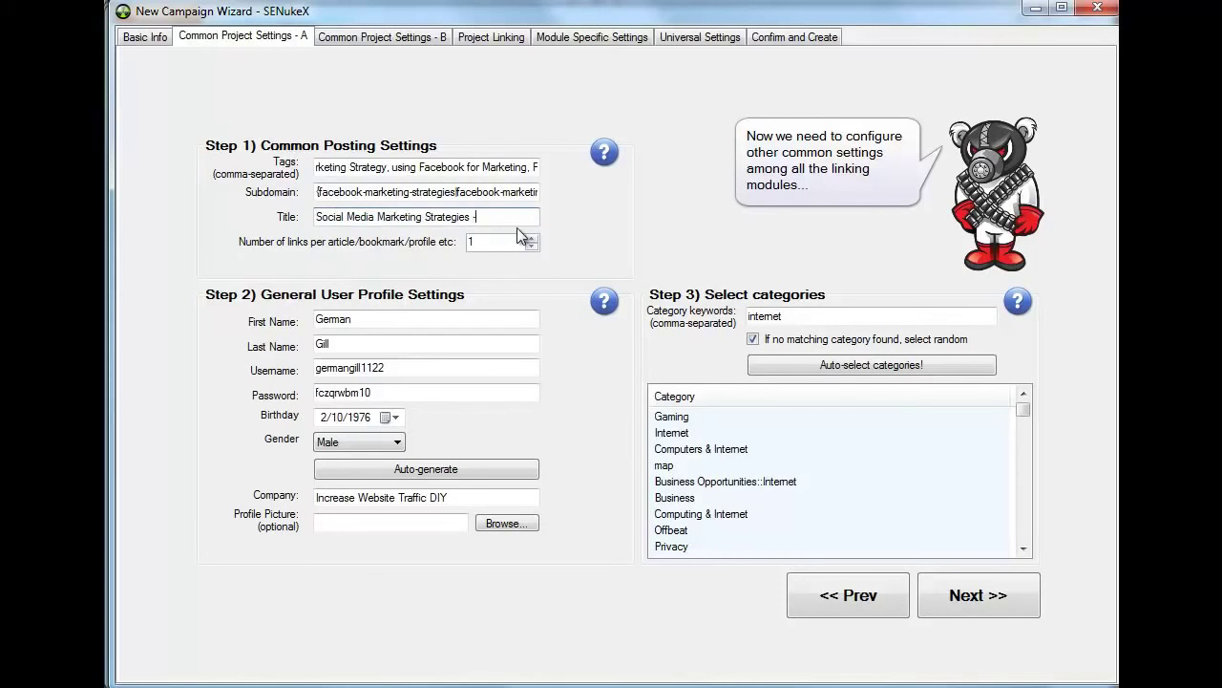
text( The Best Blueprin)
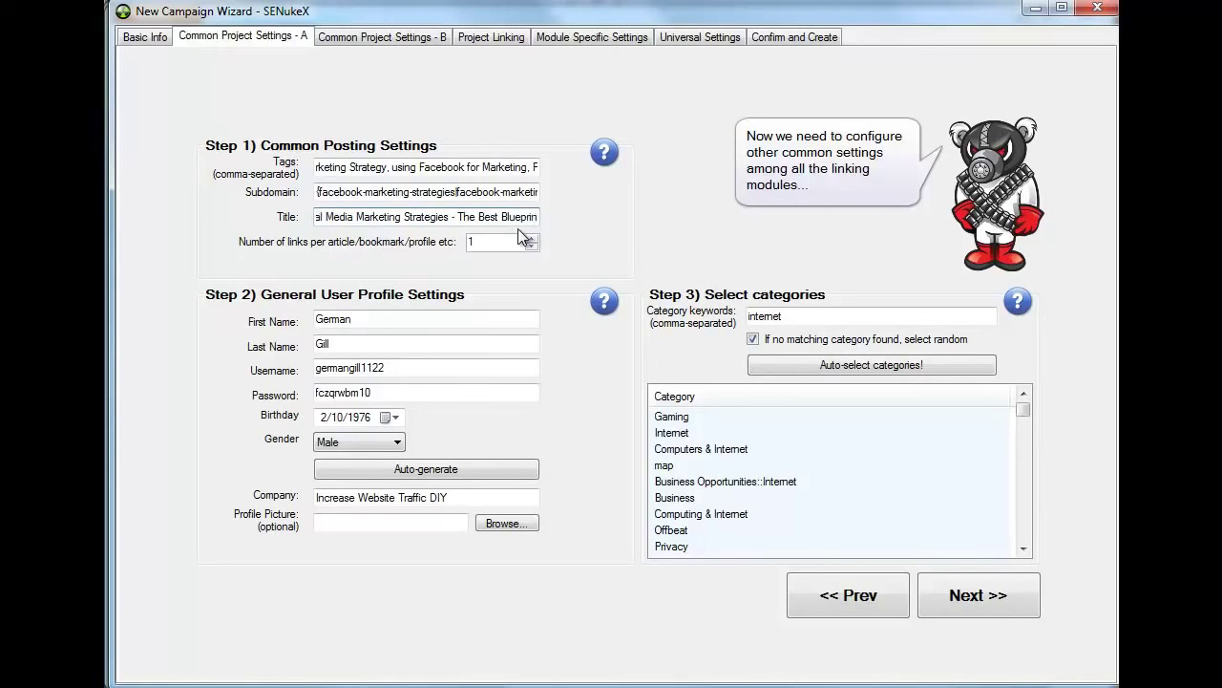
text(t)
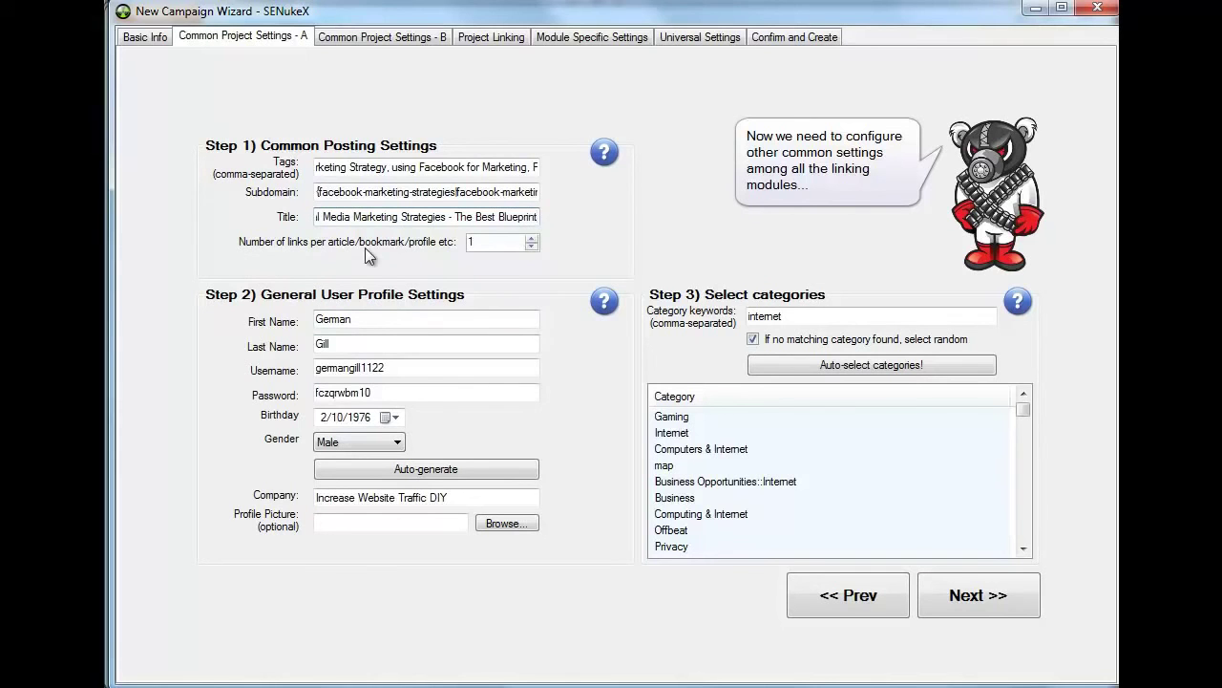
click(532, 239)
click(532, 247)
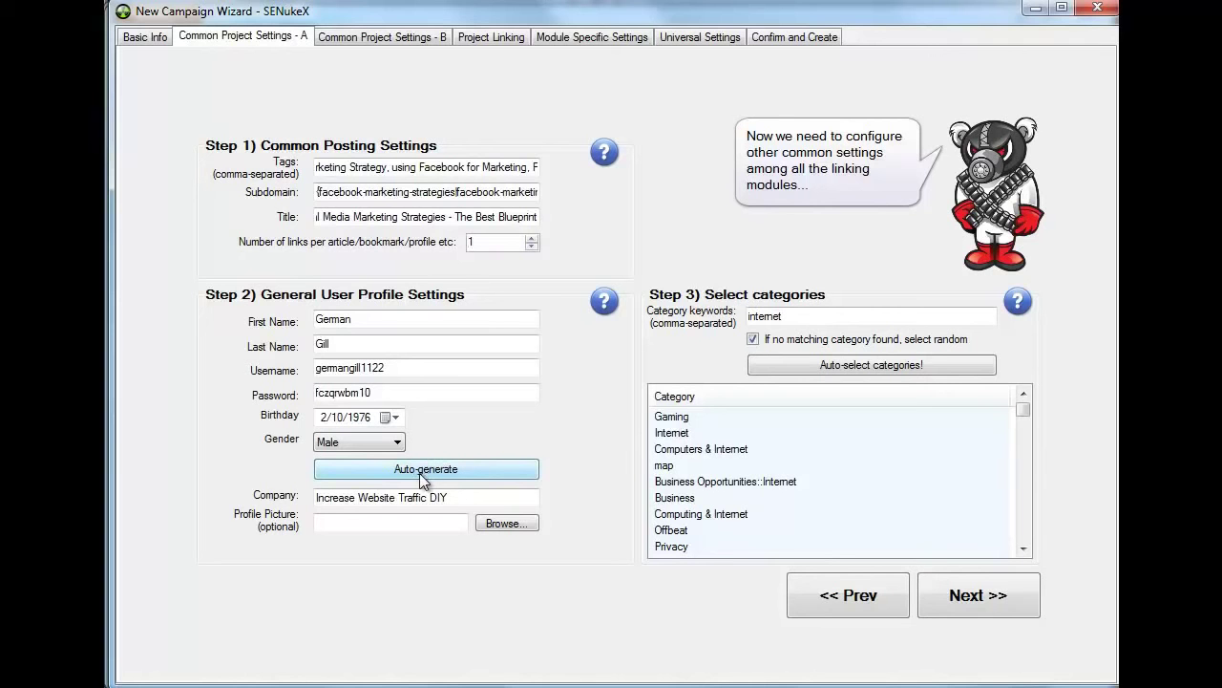
Step: Change category keywords to 'social media marketing', auto-select categories, and proceed to the next page
drag(316, 497, 537, 498)
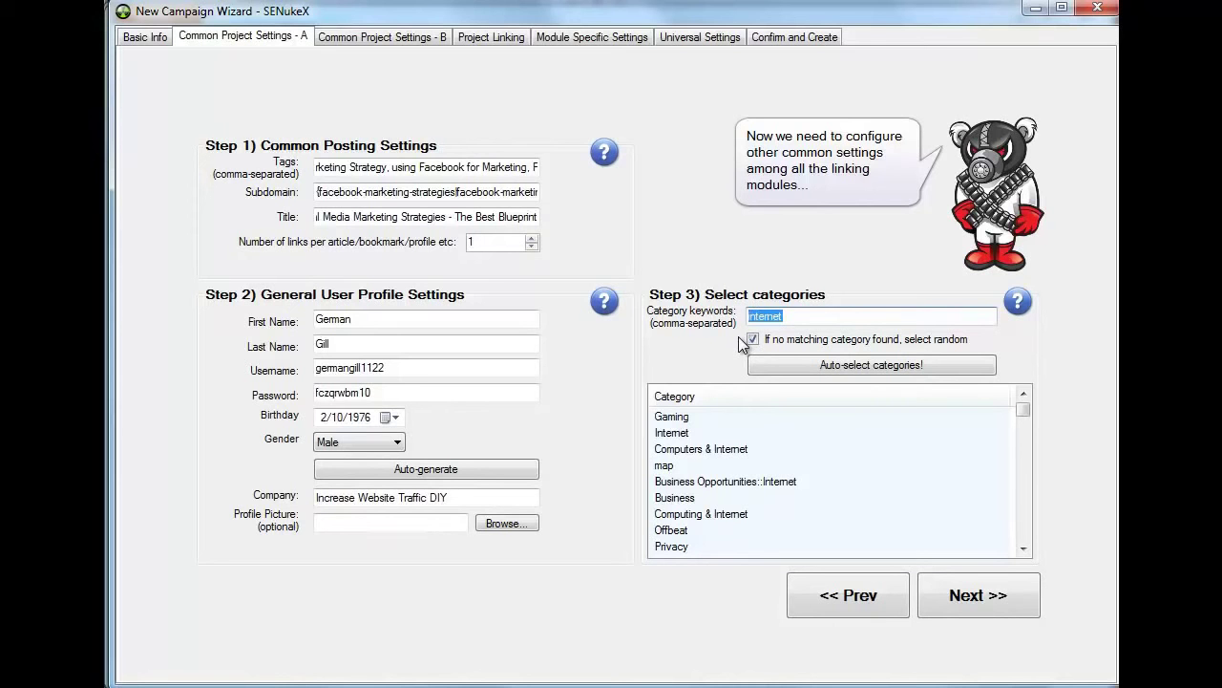
text(social media marketi)
key(BackSpace)
key(BackSpace)
key(BackSpace)
text(eting)
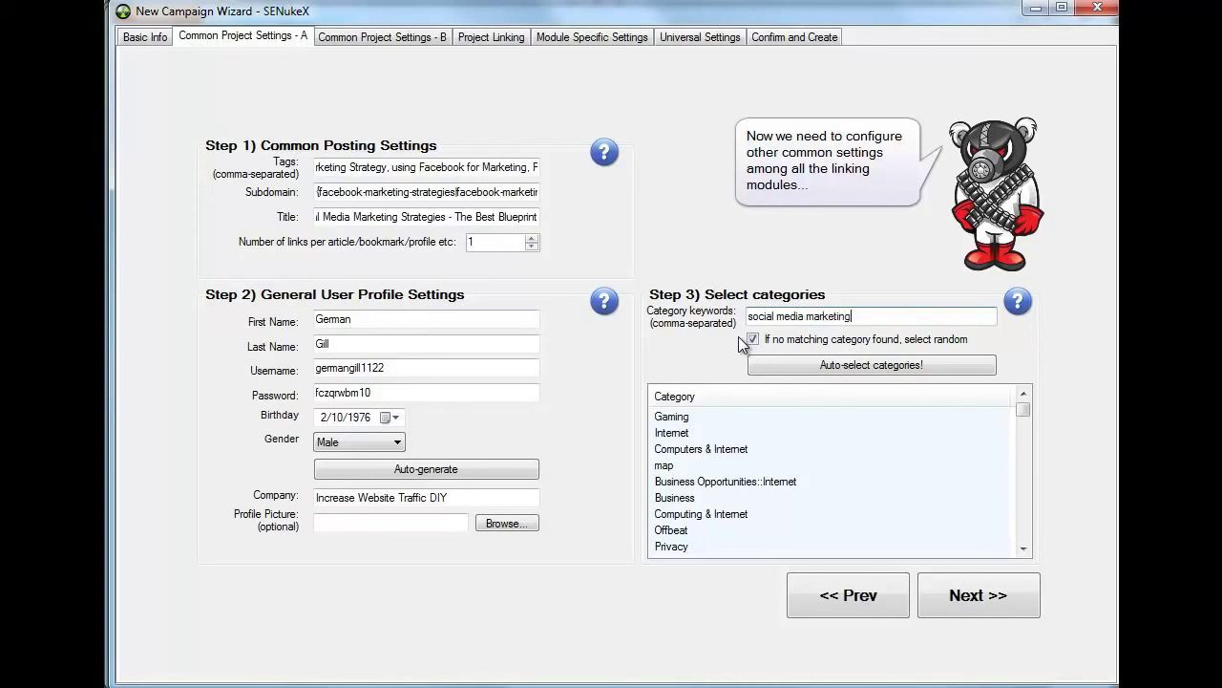
click(796, 369)
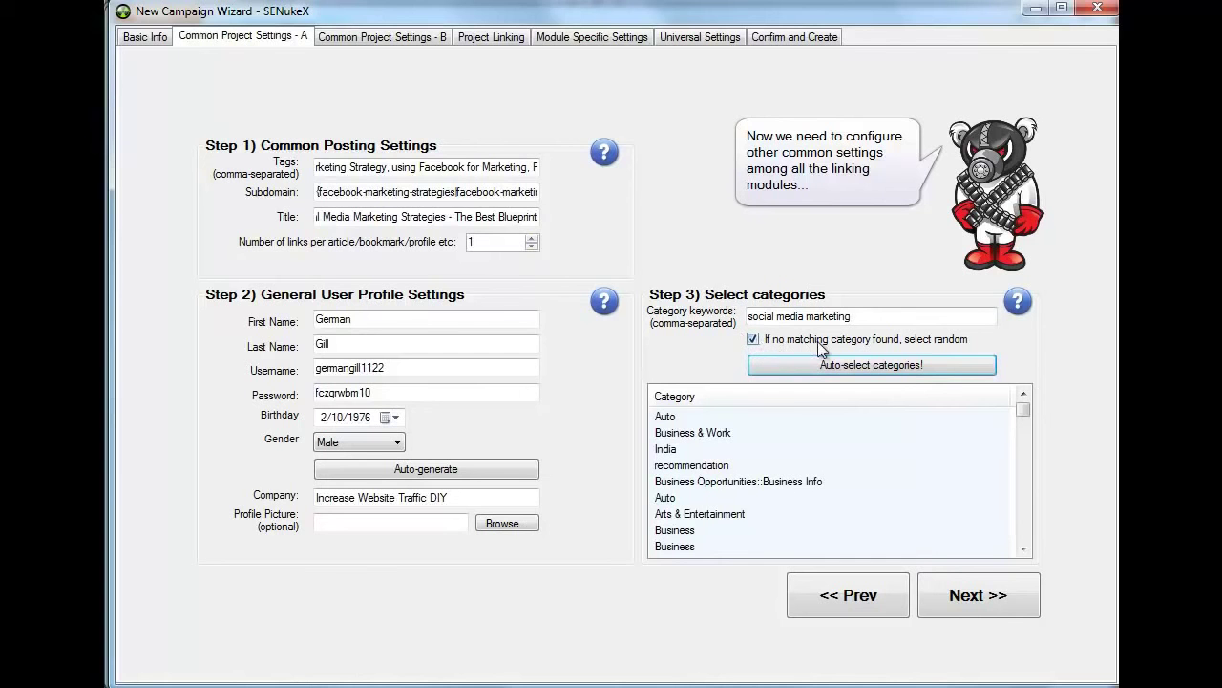
click(1015, 597)
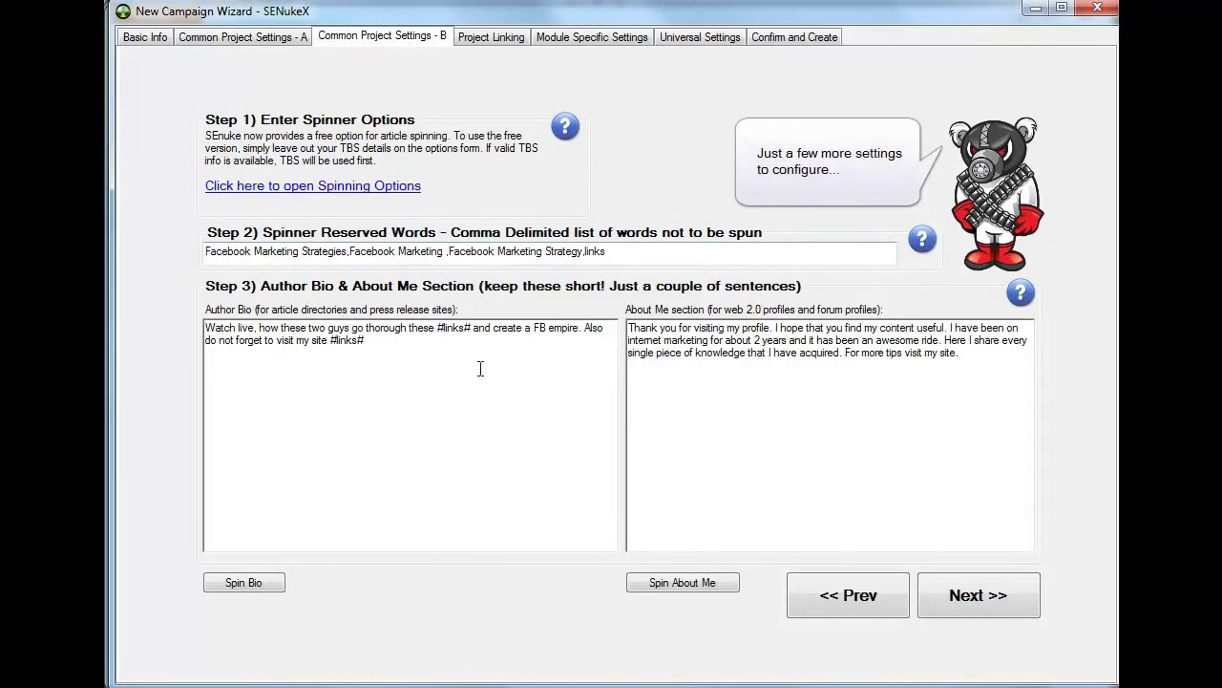
Step: Delete 'live,' from the start of the Author Bio, then go back to Basic Info
drag(631, 257, 193, 255)
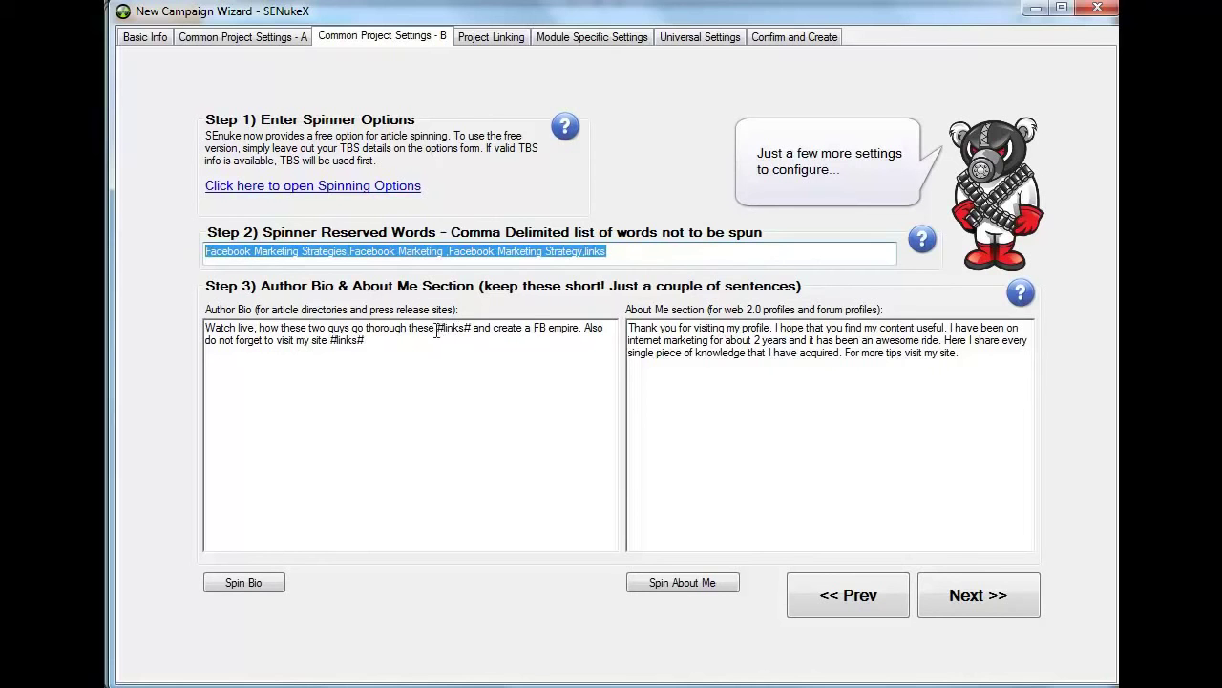
drag(436, 329, 465, 329)
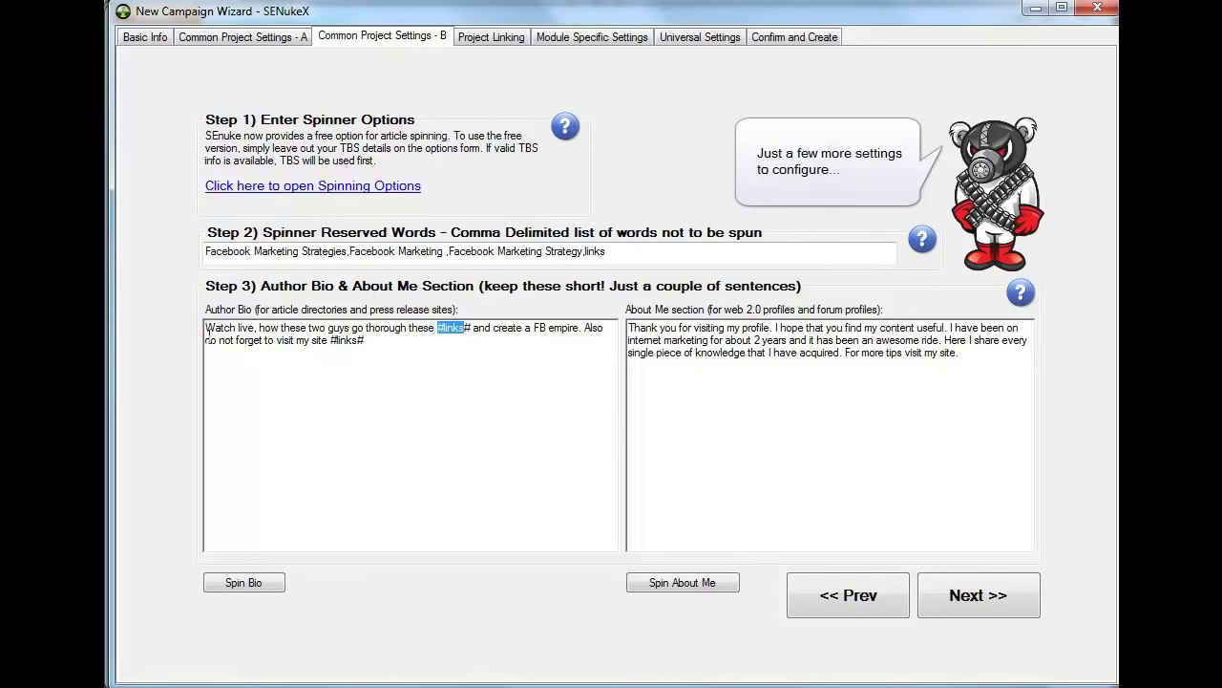
click(260, 330)
key(BackSpace)
key(BackSpace)
key(BackSpace)
key(BackSpace)
key(BackSpace)
key(BackSpace)
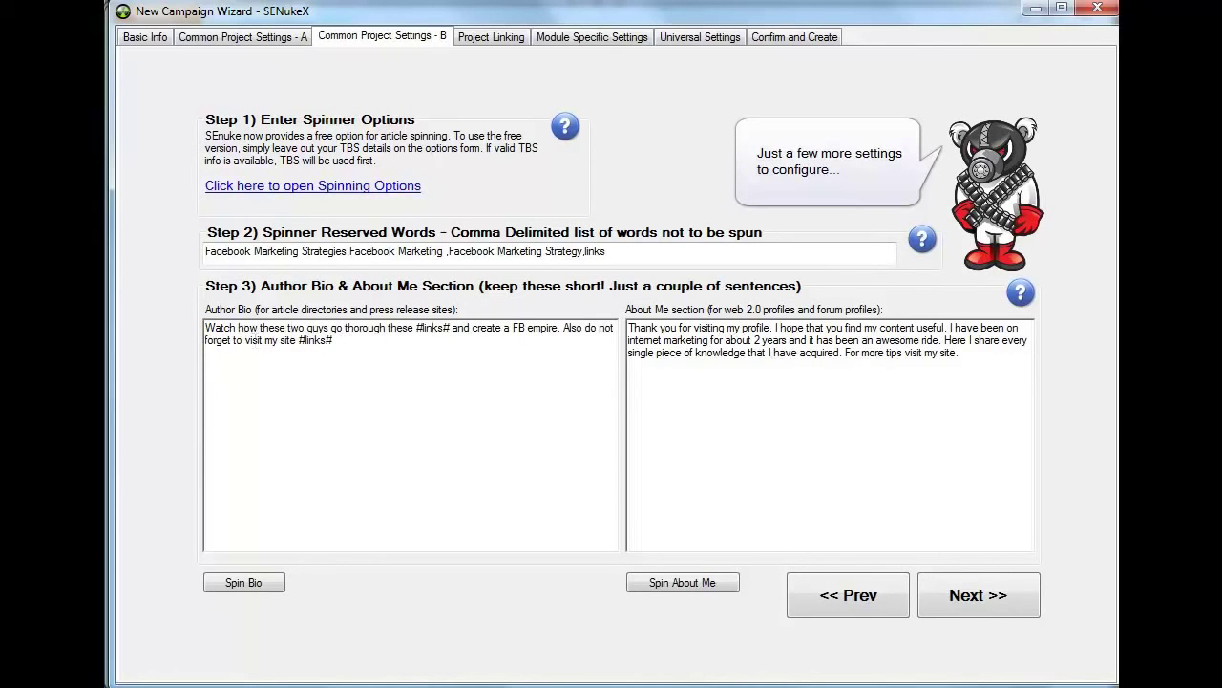
click(138, 37)
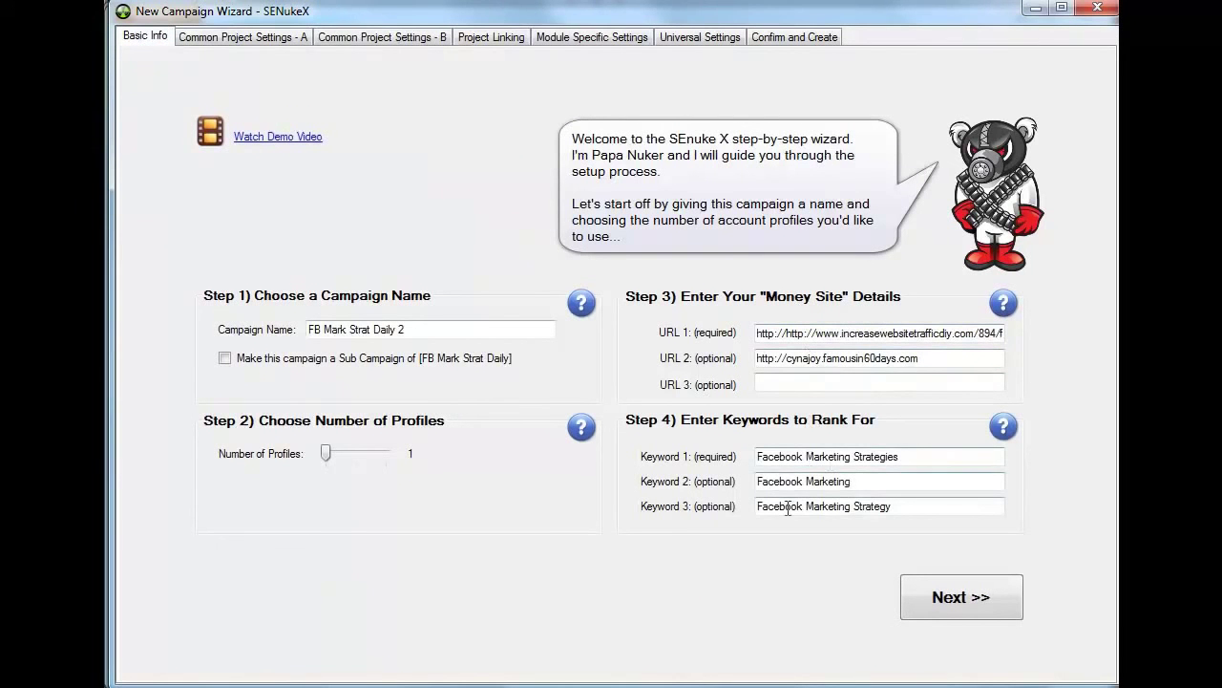
Step: Switch back to the Common Project Settings - B page
click(399, 39)
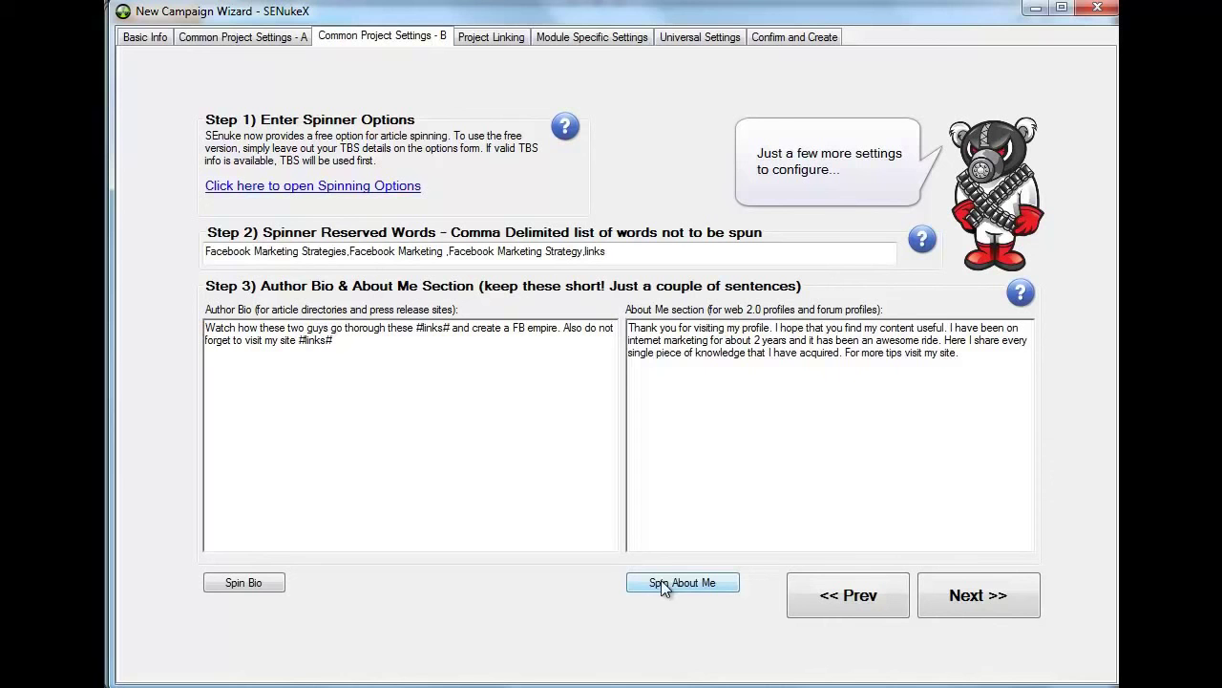
Step: Spin the author bio and About Me text into variations, then advance to Project Linking
click(240, 583)
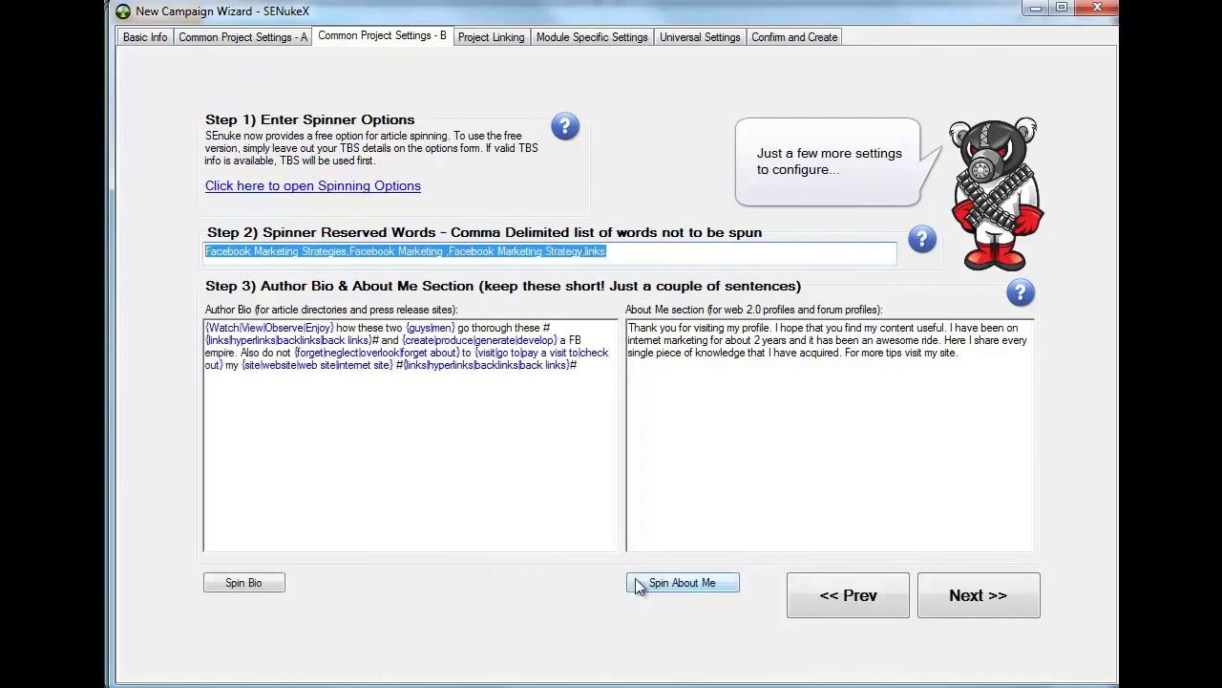
click(684, 589)
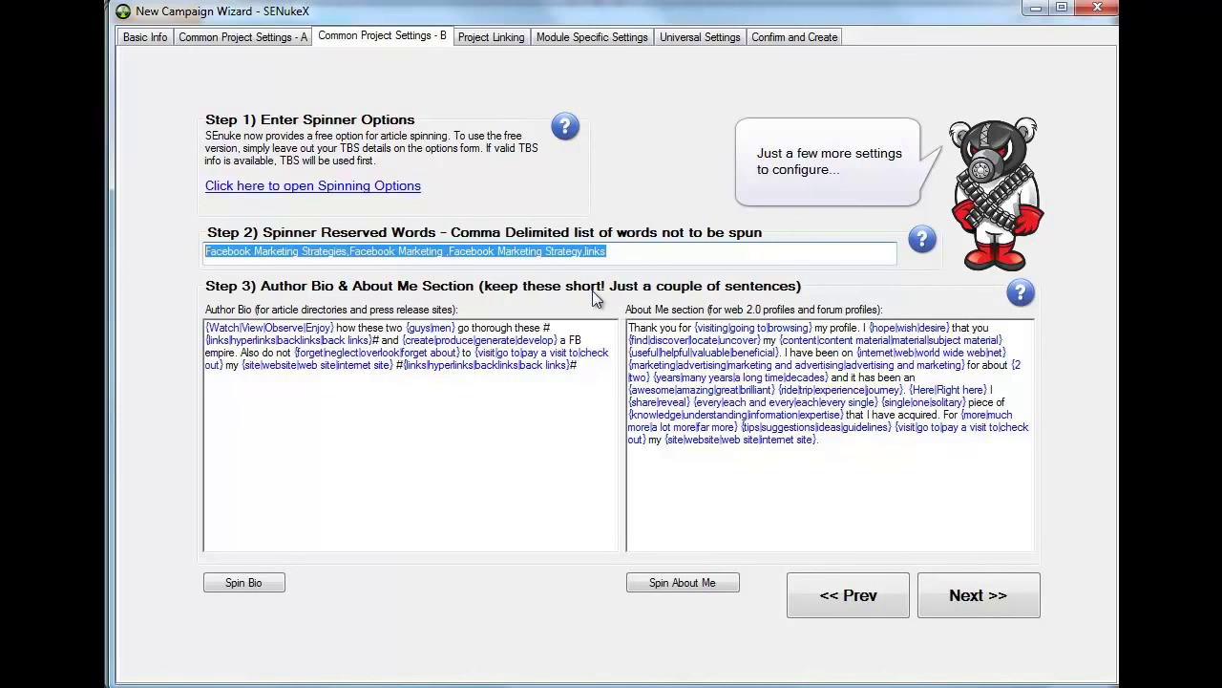
click(970, 602)
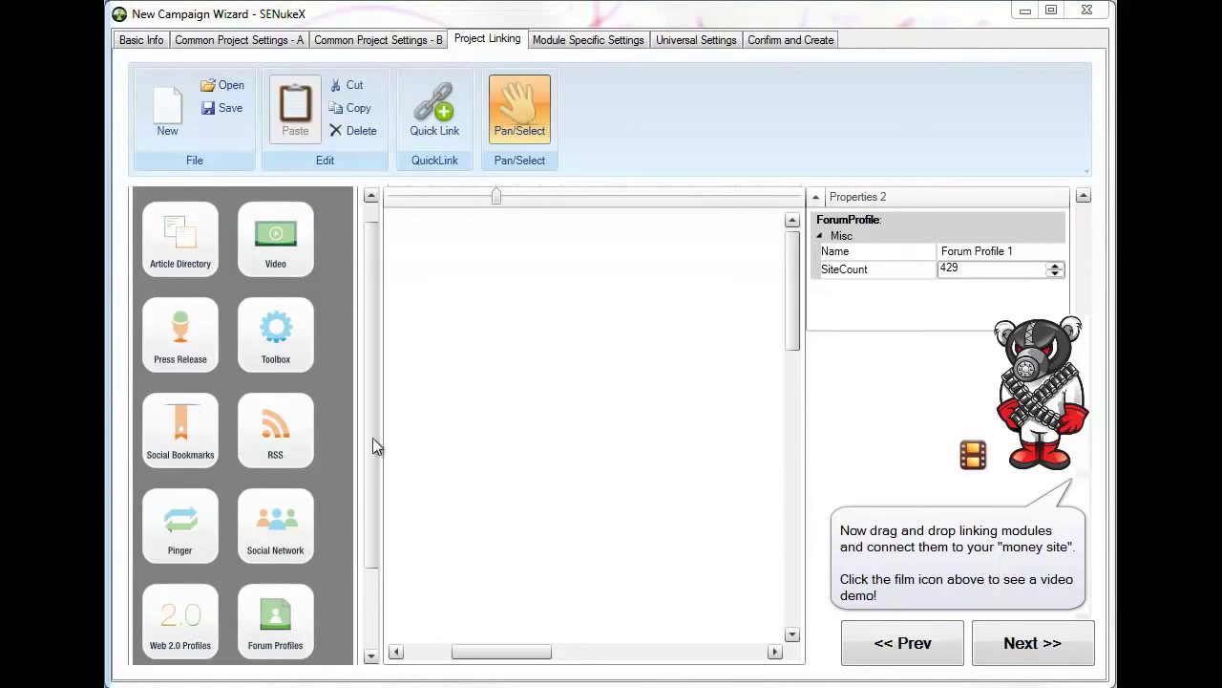
Step: Pan and scroll the Project Linking canvas to bring the diagram's modules into view
drag(375, 484, 376, 546)
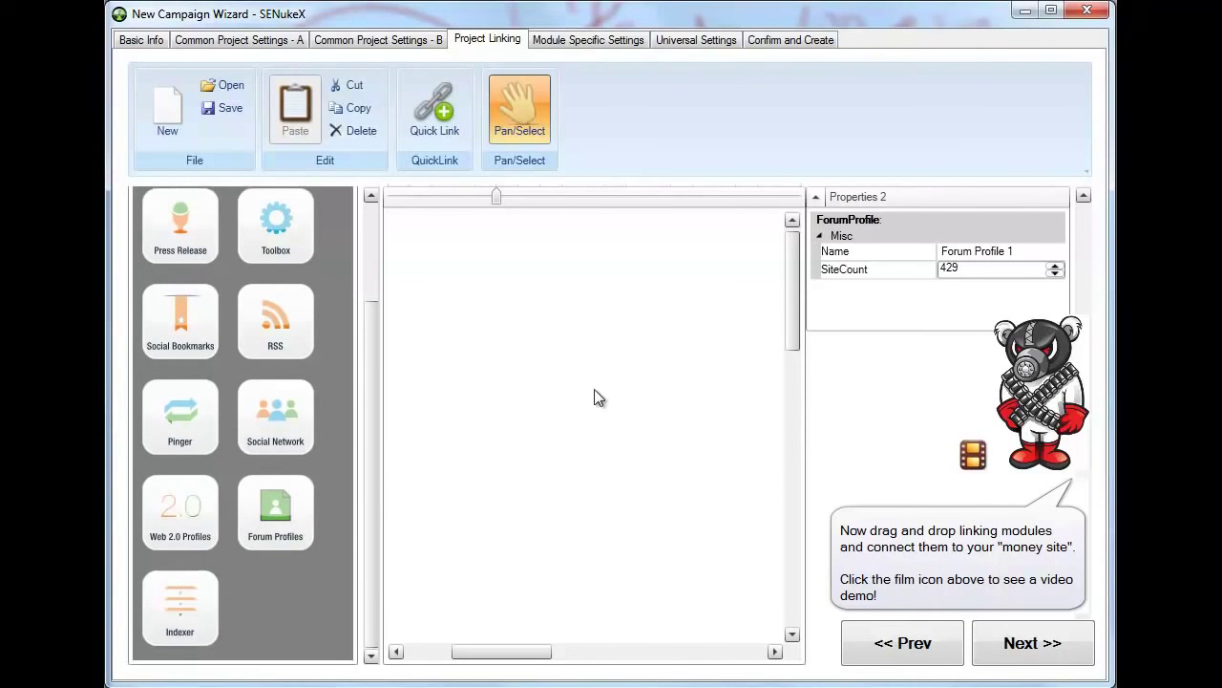
scroll(598, 488, down, 3)
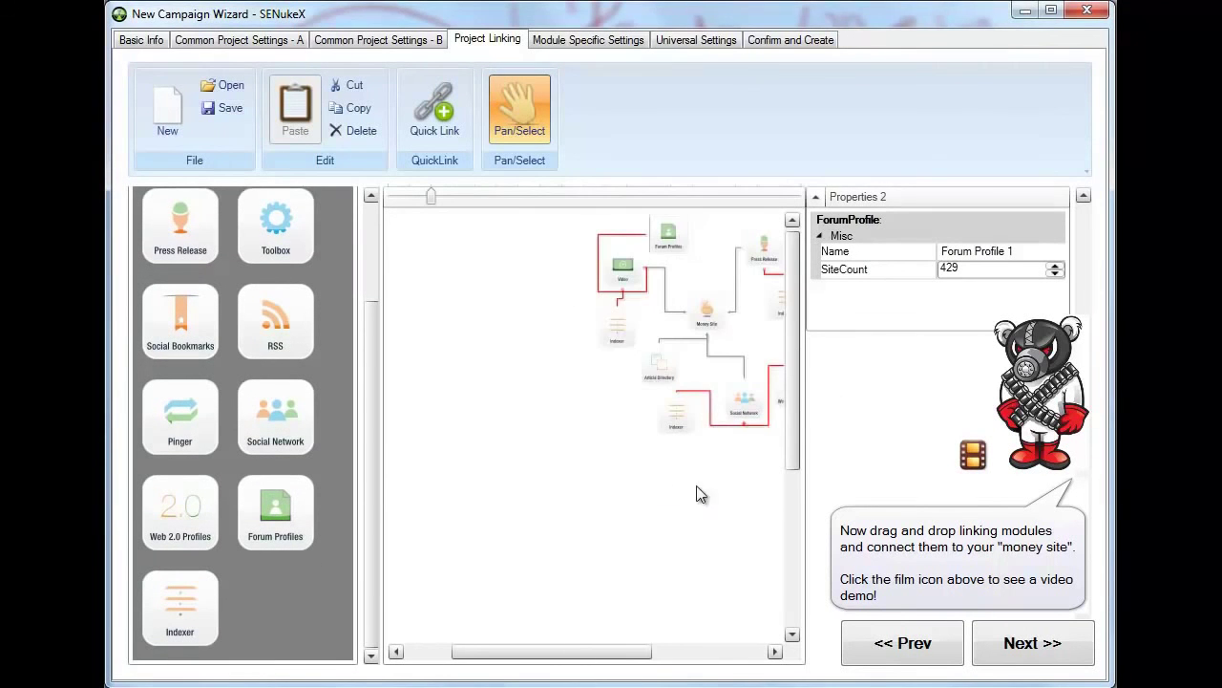
drag(600, 660, 651, 658)
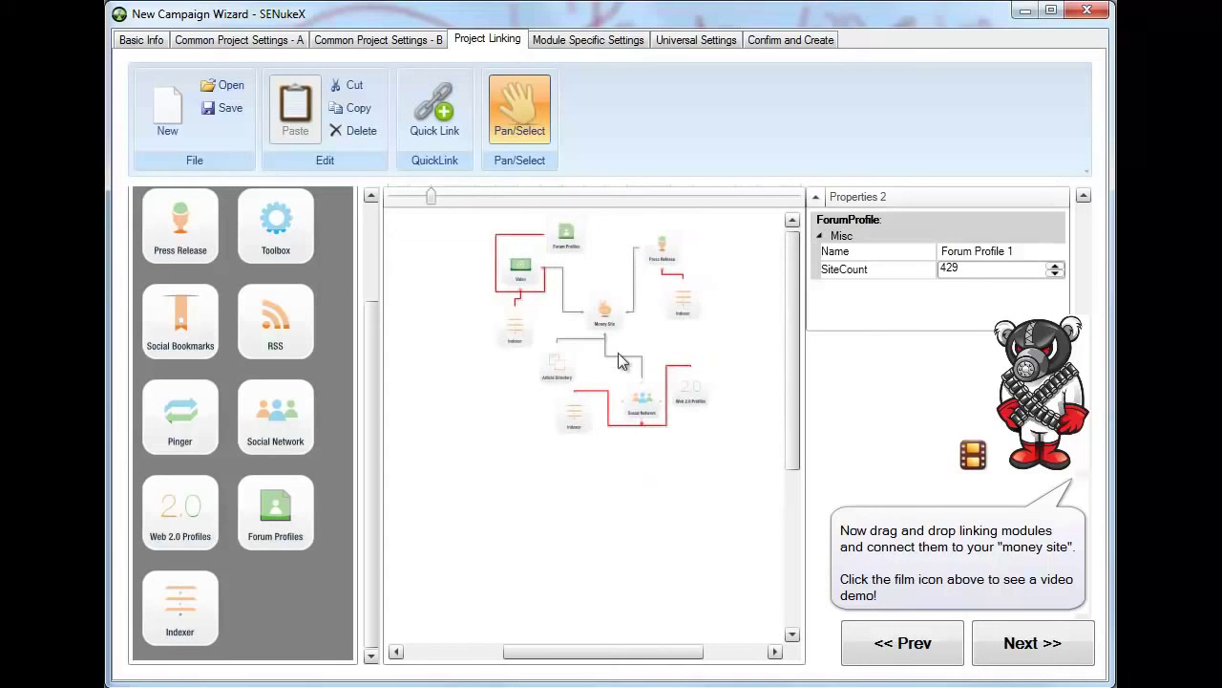
click(512, 98)
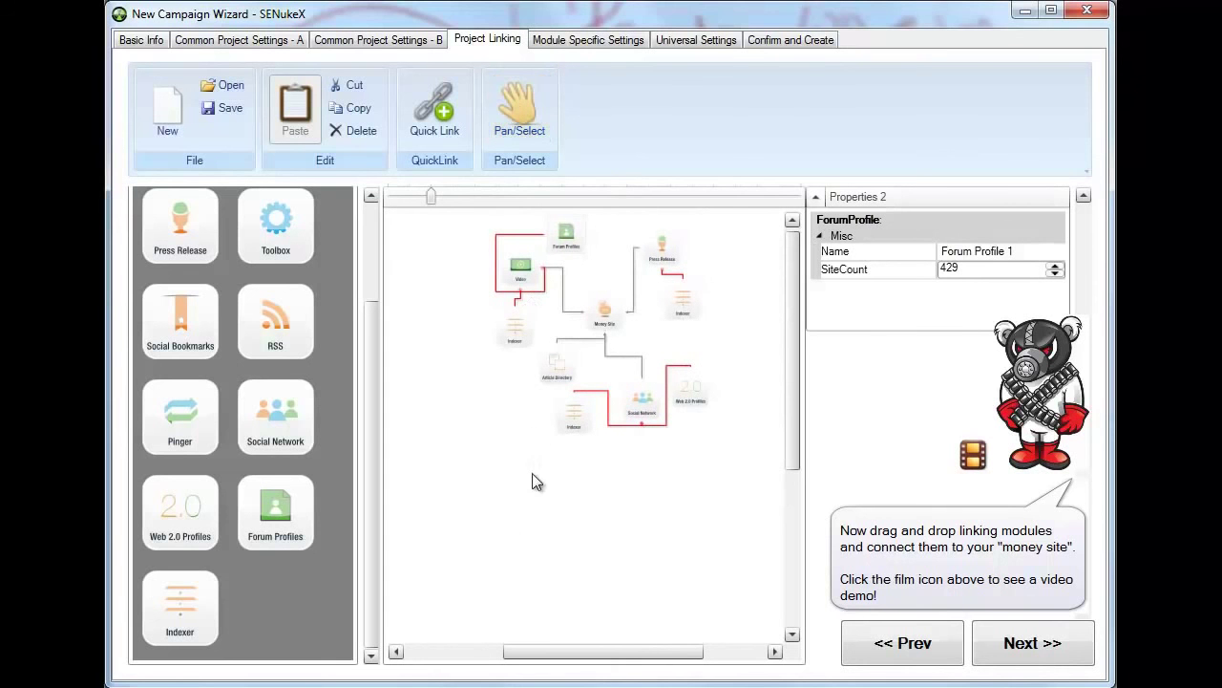
click(516, 100)
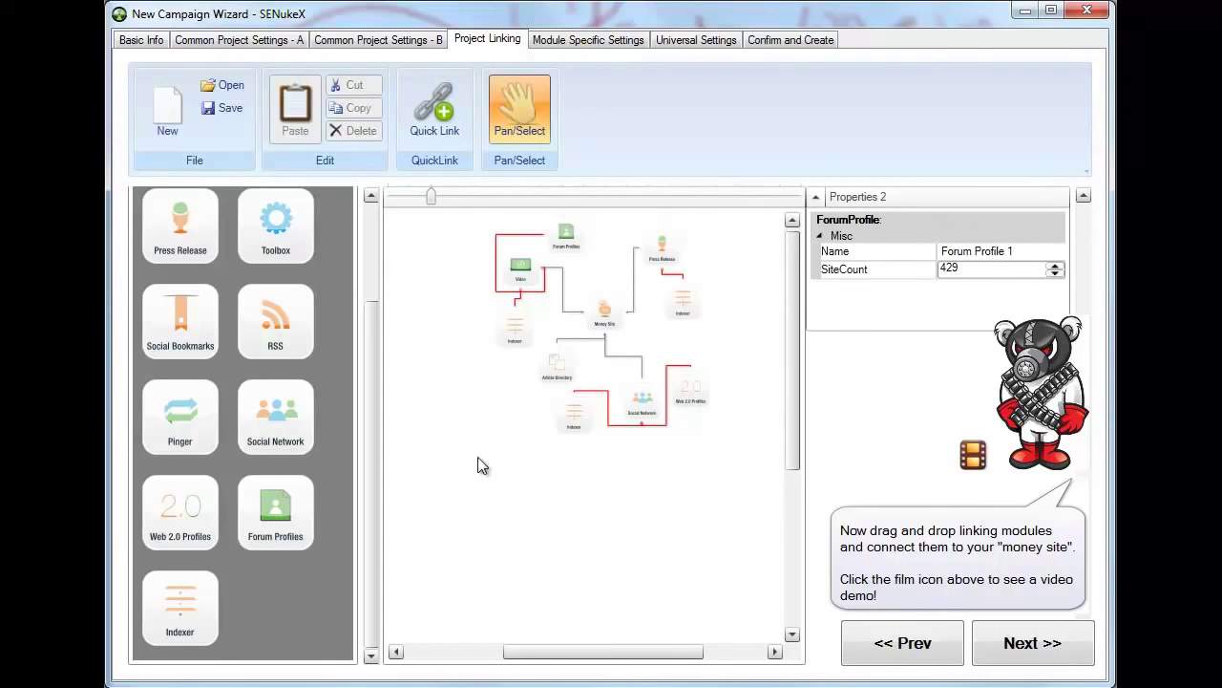
drag(480, 466, 449, 602)
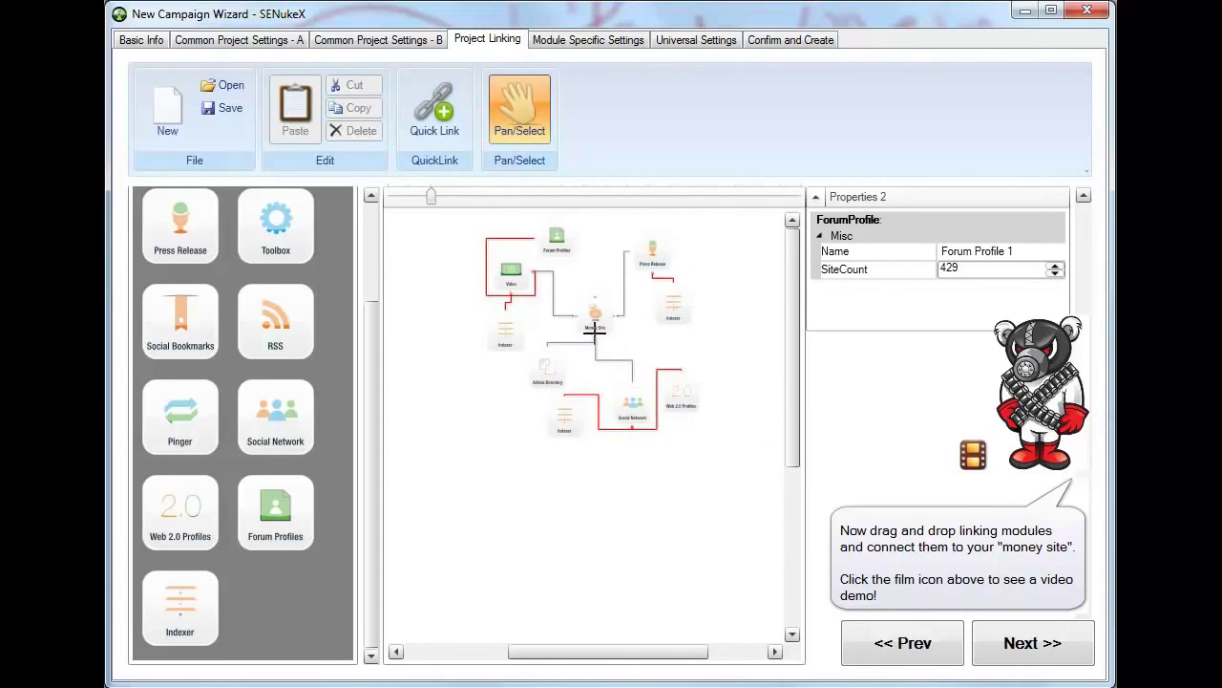
scroll(677, 375, up, 2)
drag(512, 560, 470, 540)
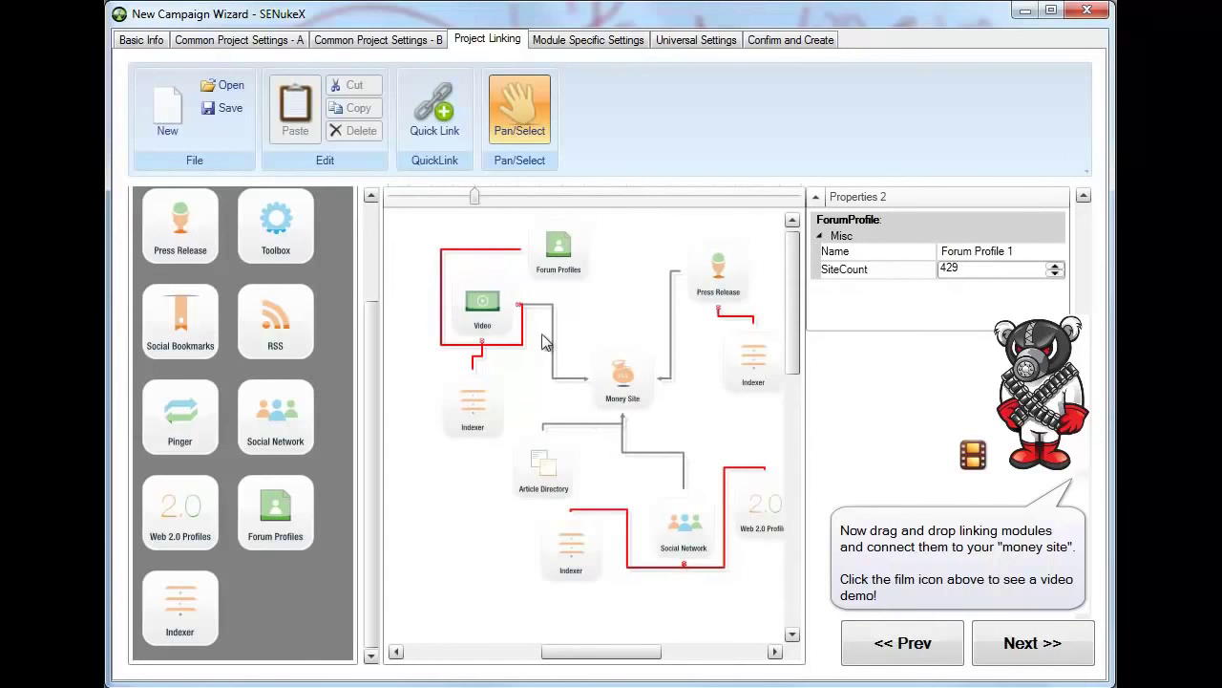
Step: Nudge the Video module slightly left and check its settings
click(482, 310)
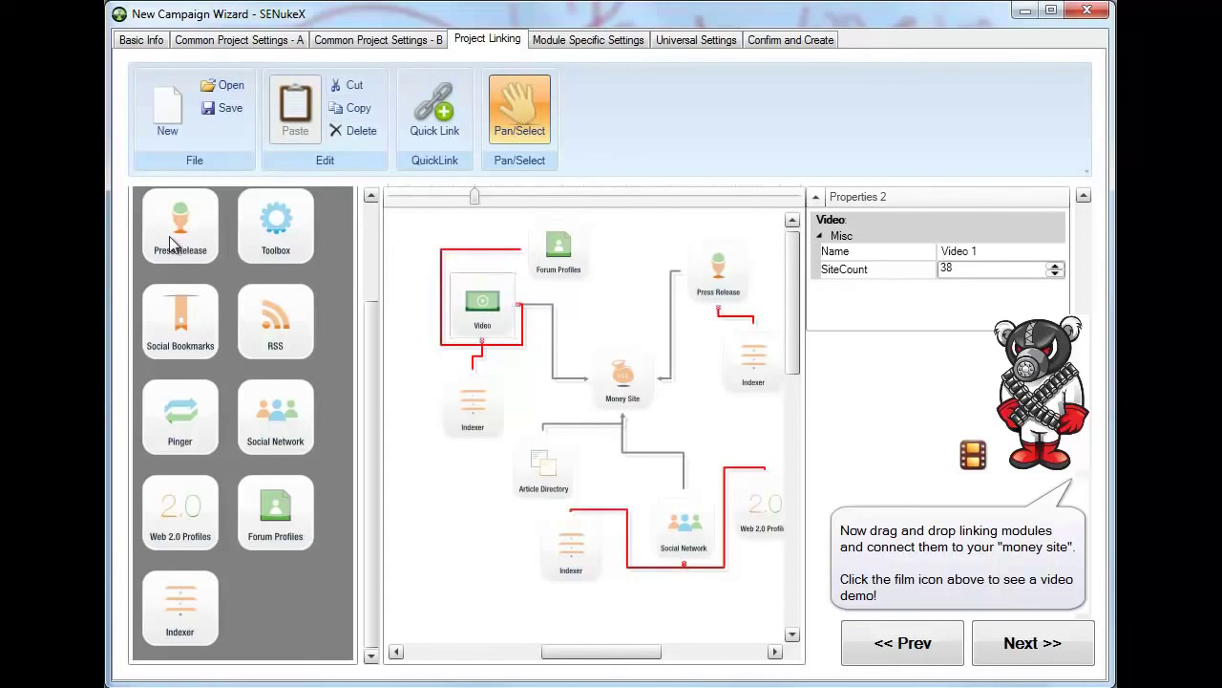
scroll(169, 236, up, 1)
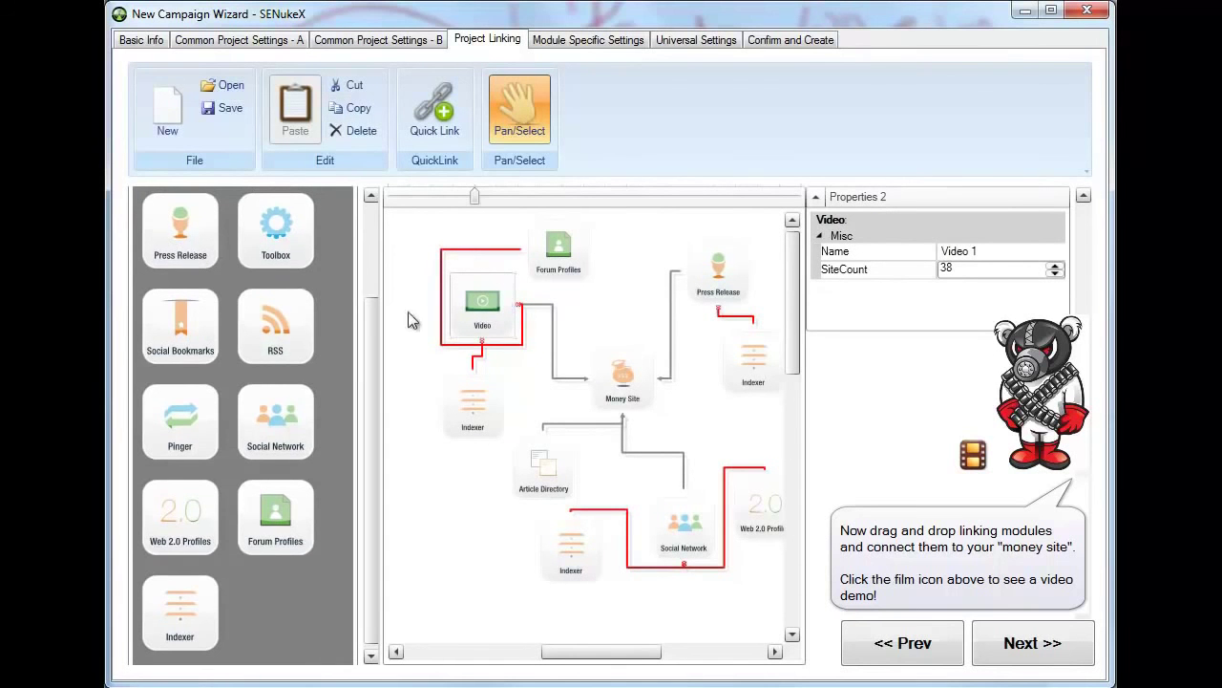
drag(505, 307, 499, 312)
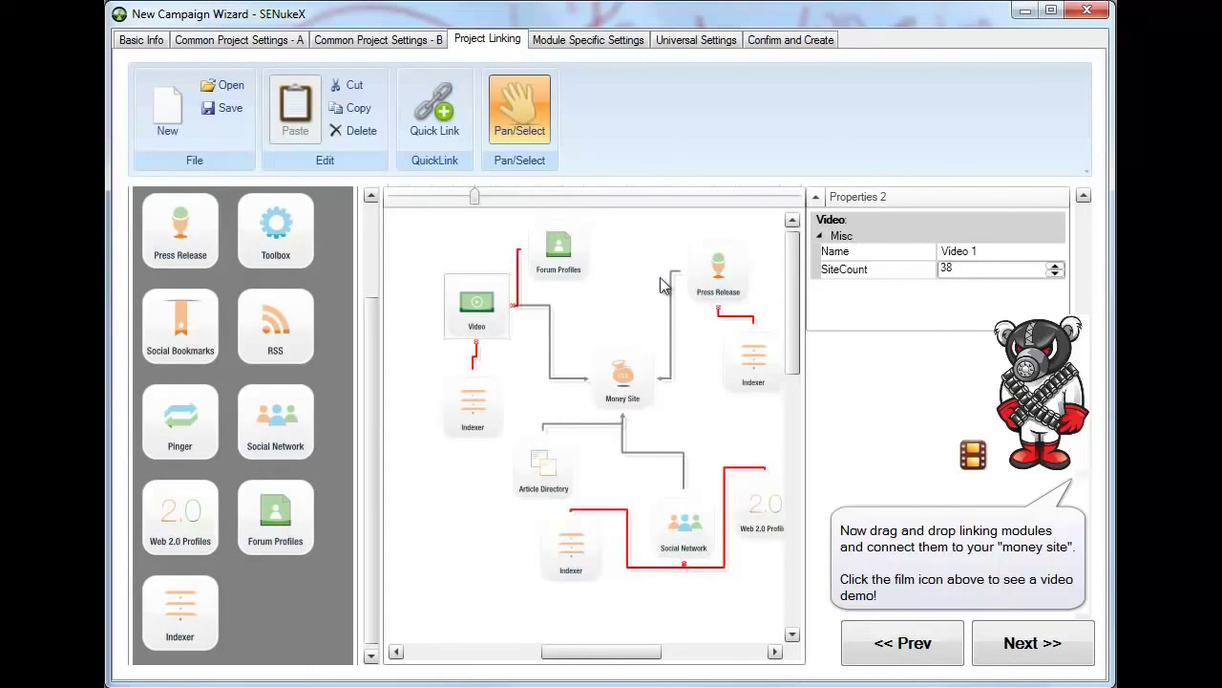
click(497, 328)
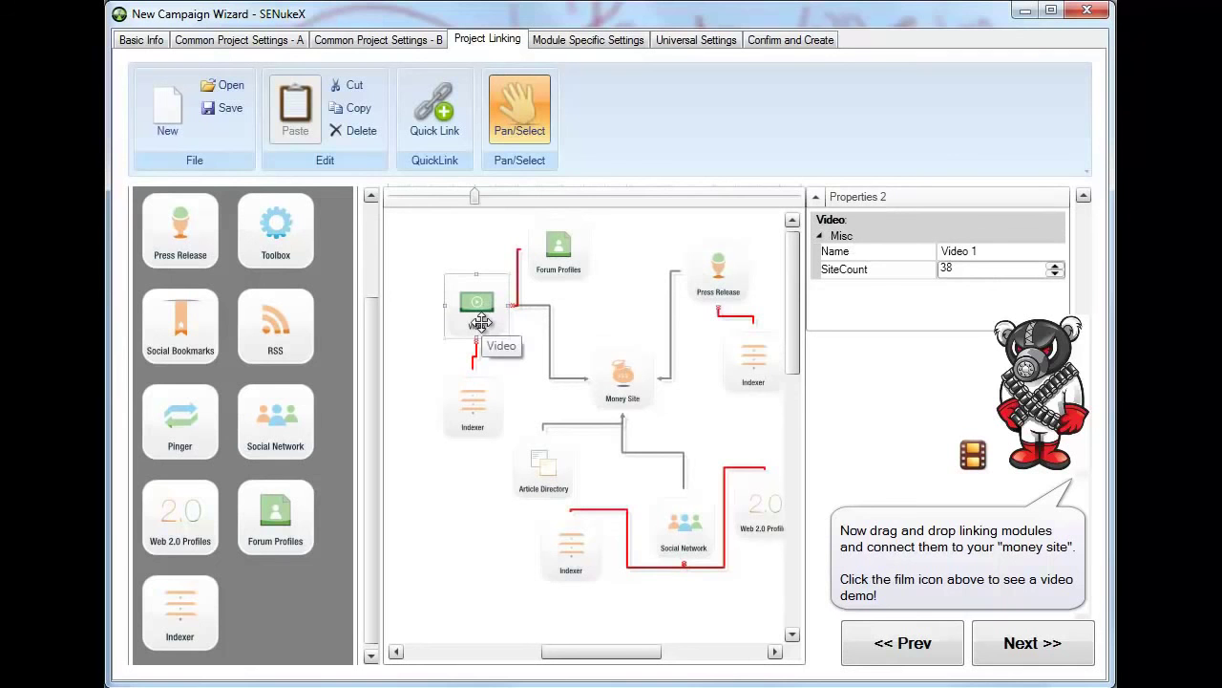
Step: Check the Press Release and Social Network site counts, then move Article Directory down-left
click(712, 284)
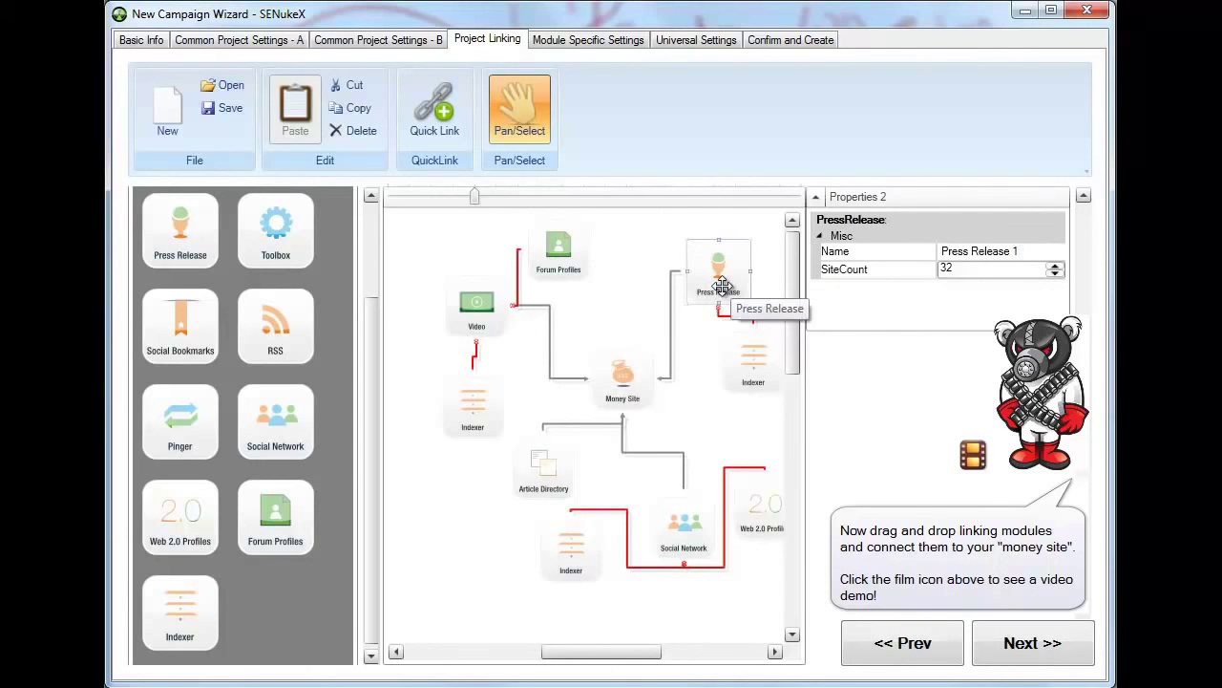
click(680, 528)
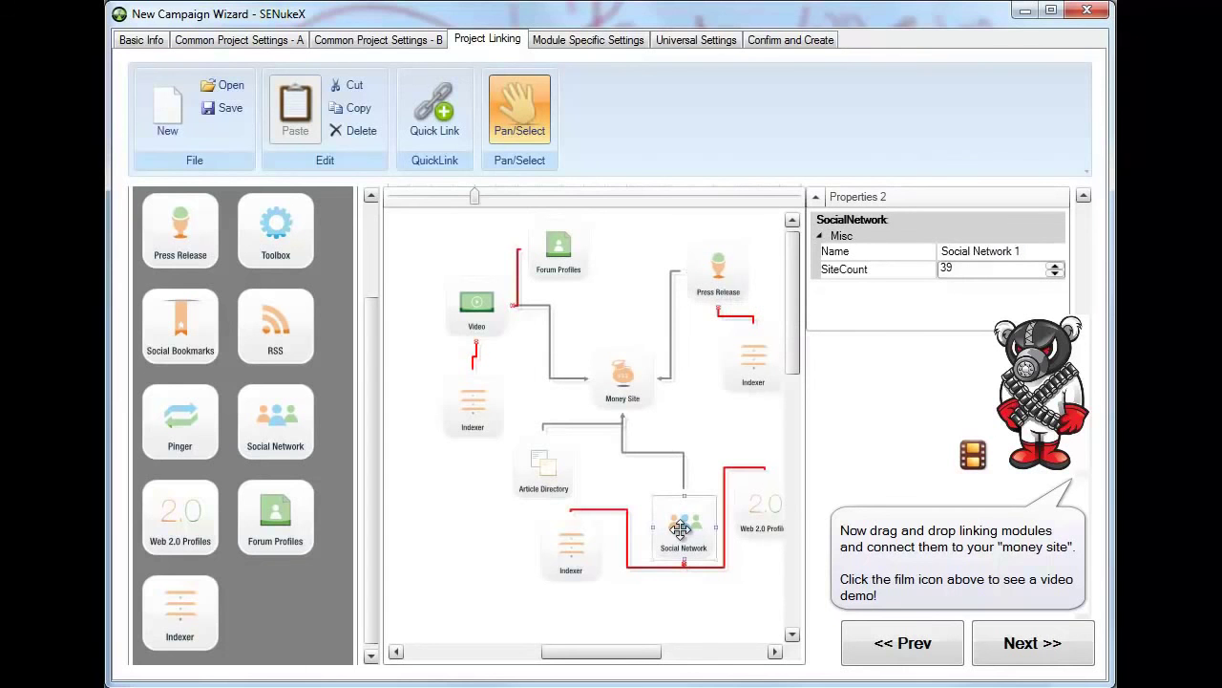
click(951, 269)
click(540, 464)
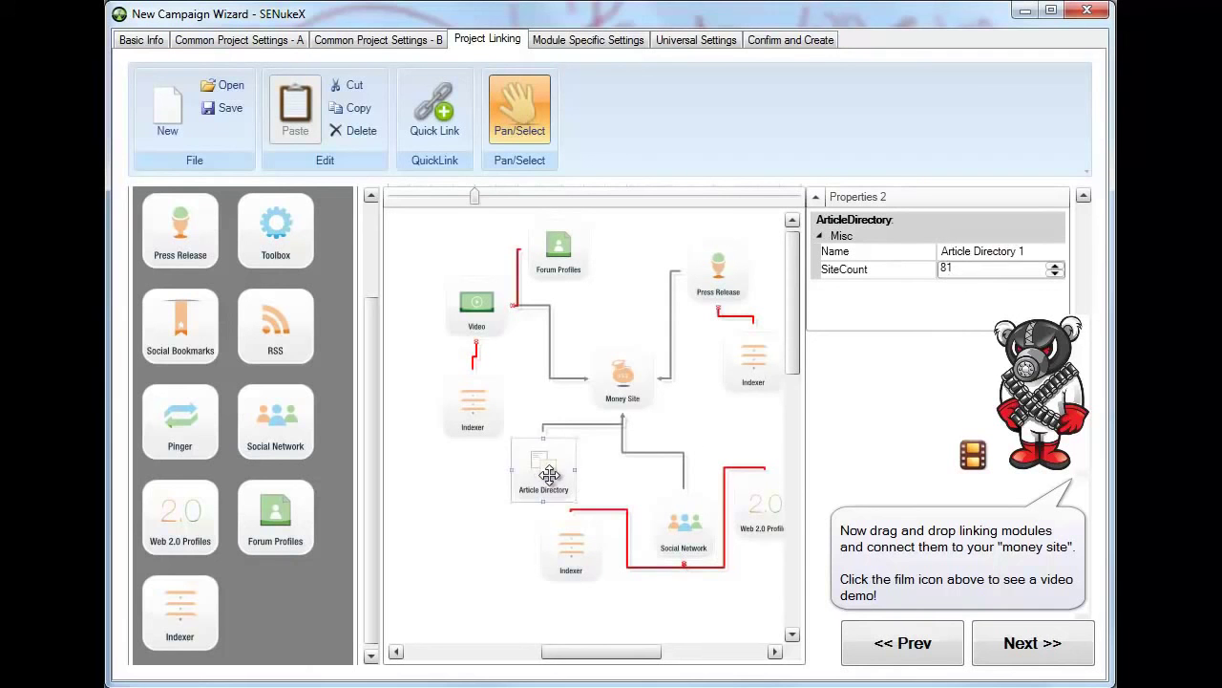
drag(550, 474, 491, 546)
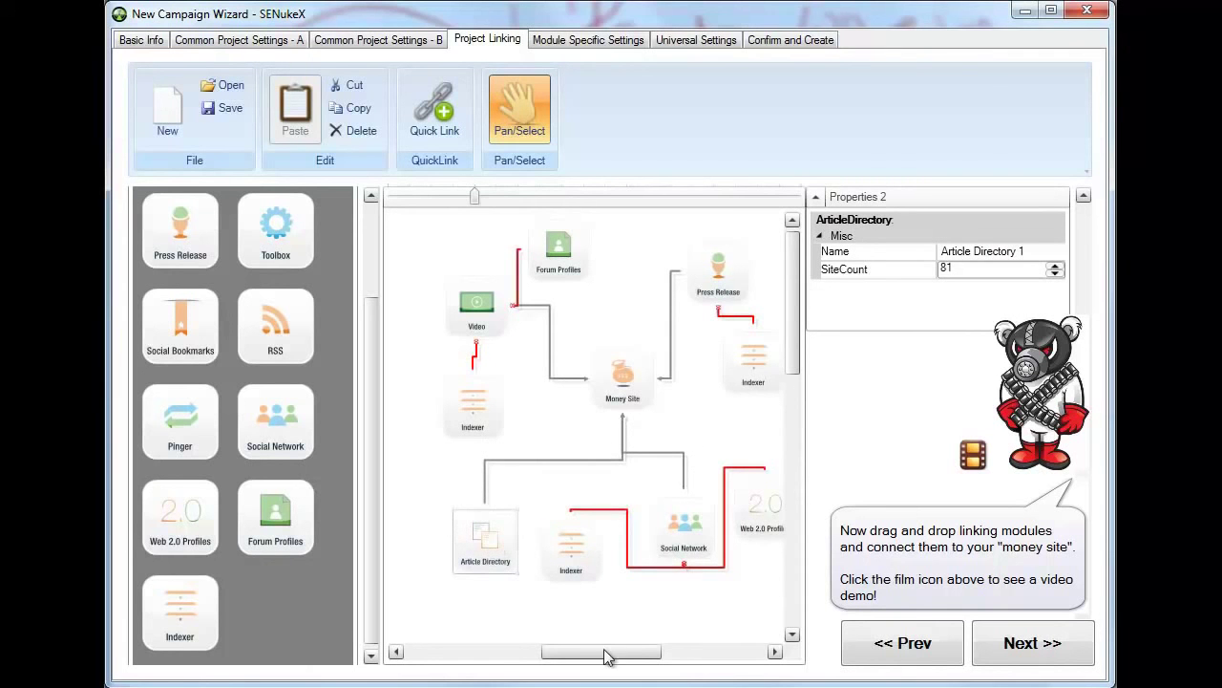
drag(608, 652, 620, 653)
click(415, 326)
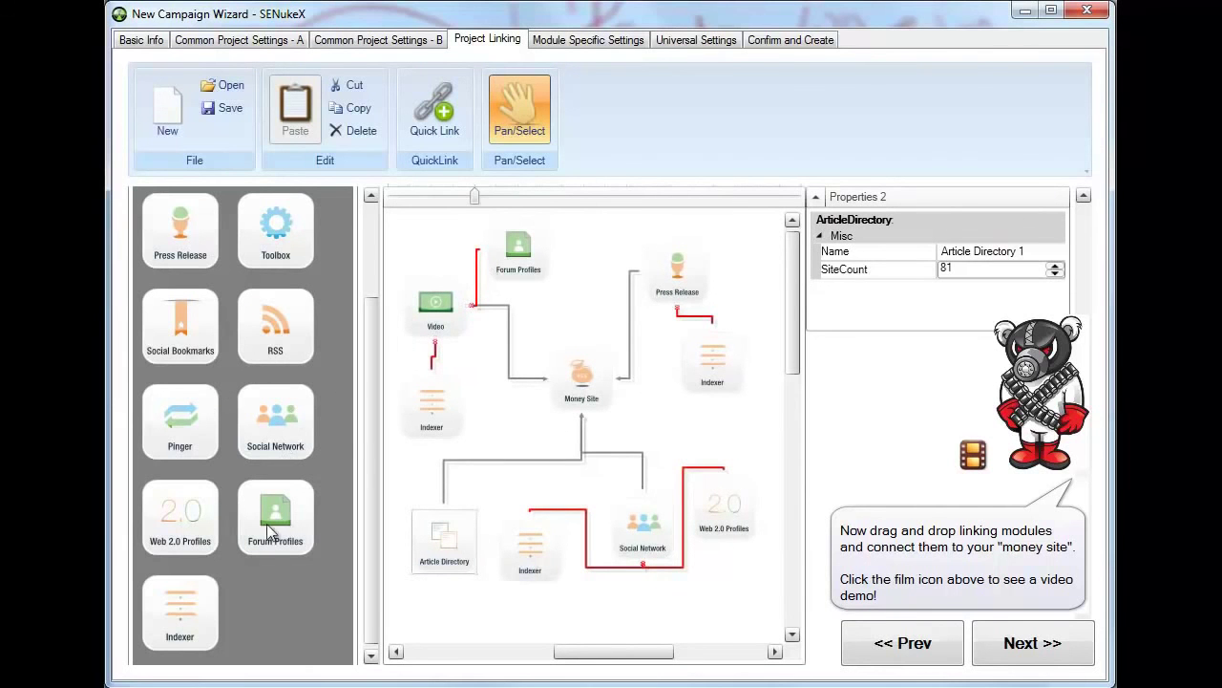
drag(277, 546, 557, 612)
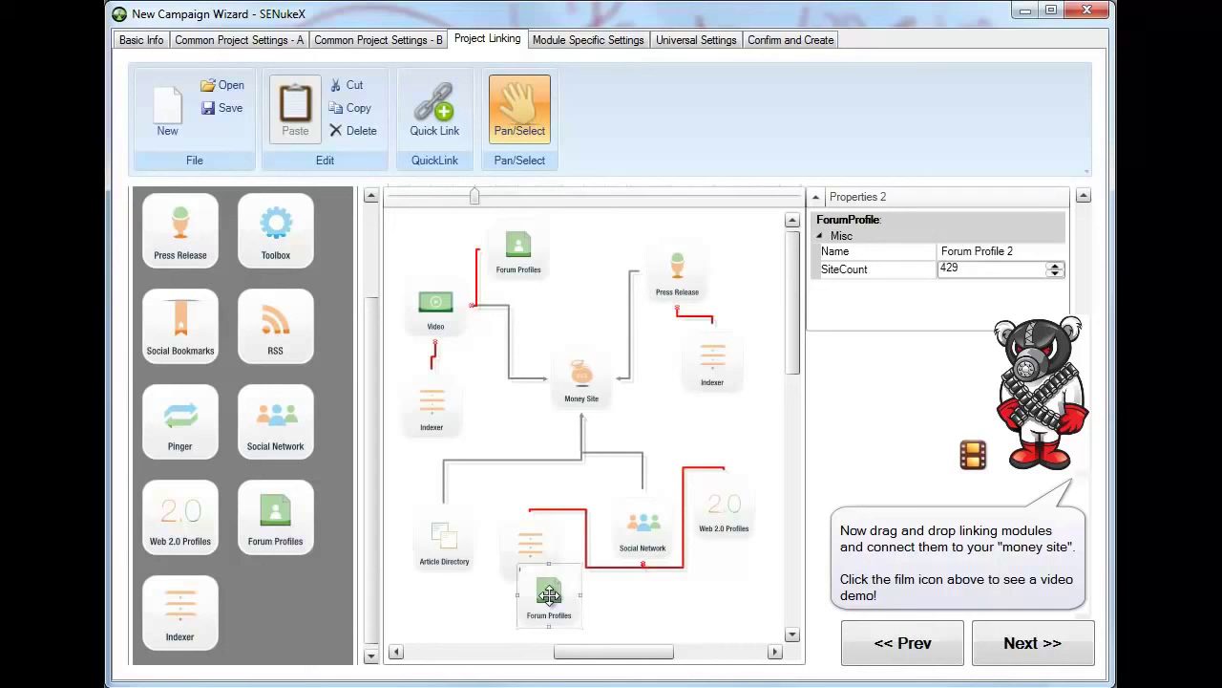
right_click(568, 617)
click(614, 680)
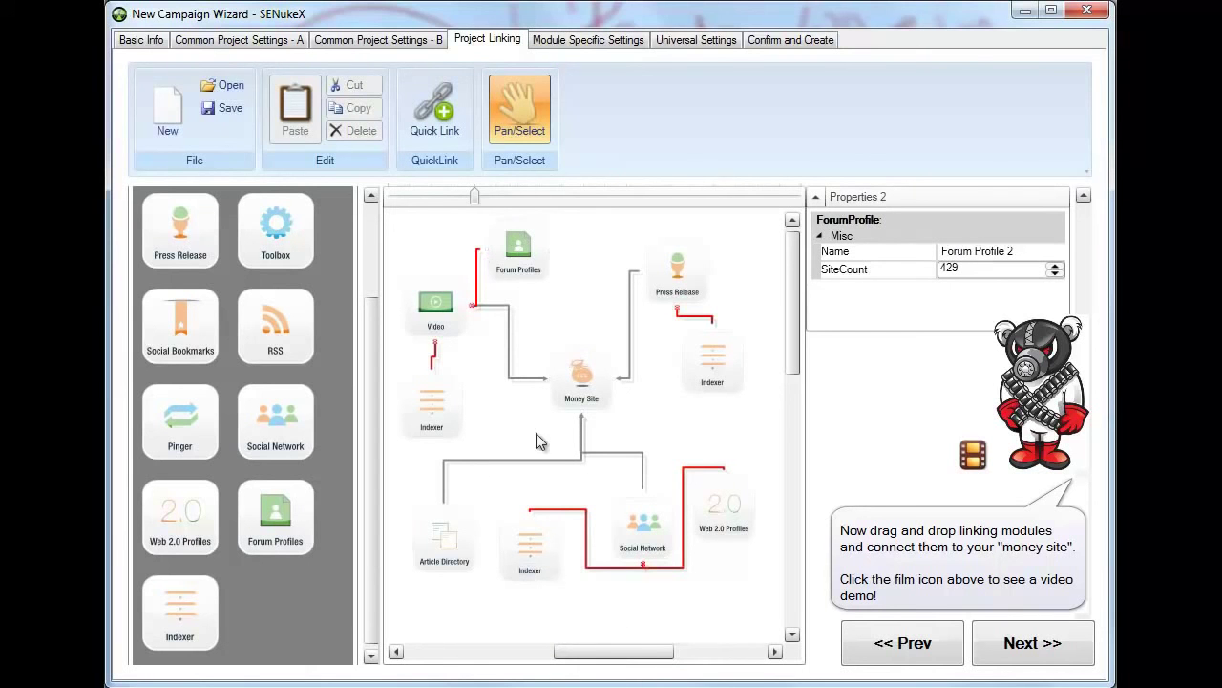
drag(153, 246, 573, 272)
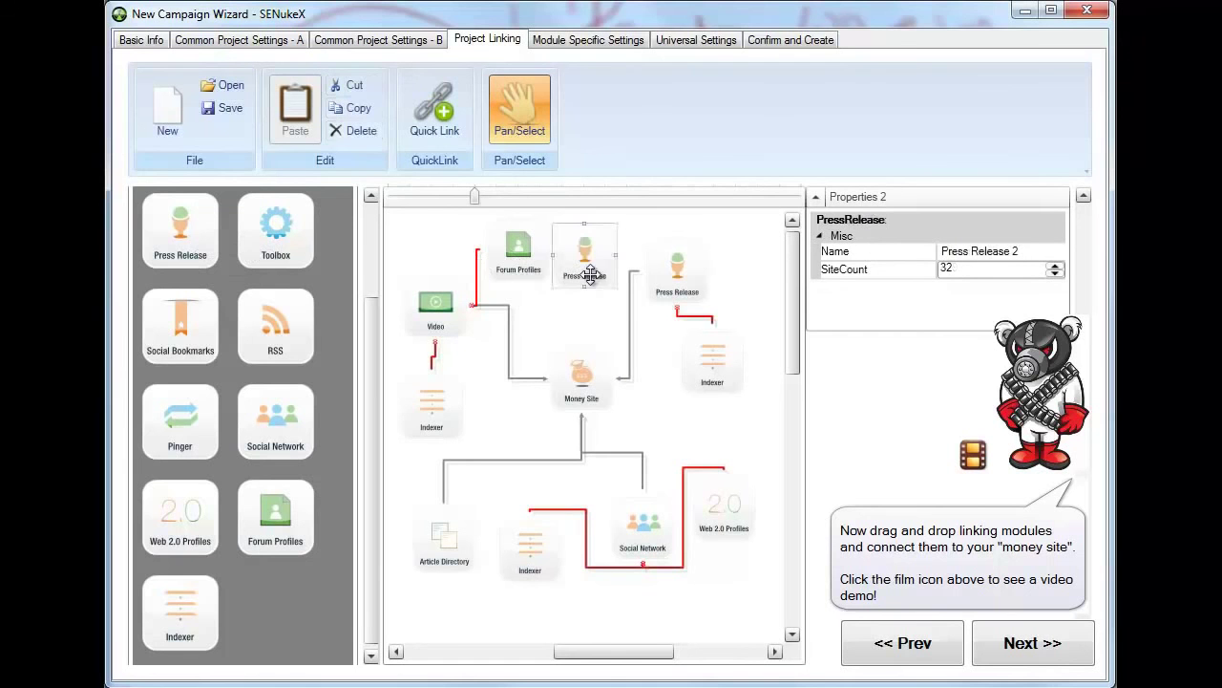
click(430, 109)
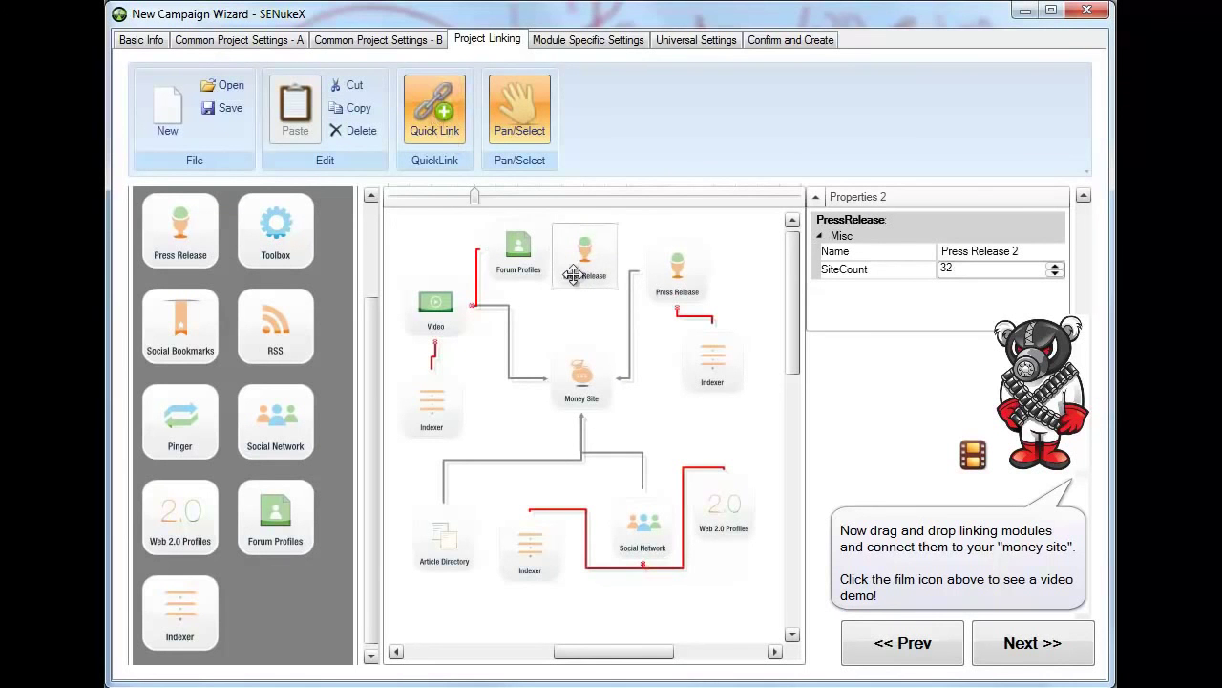
click(569, 399)
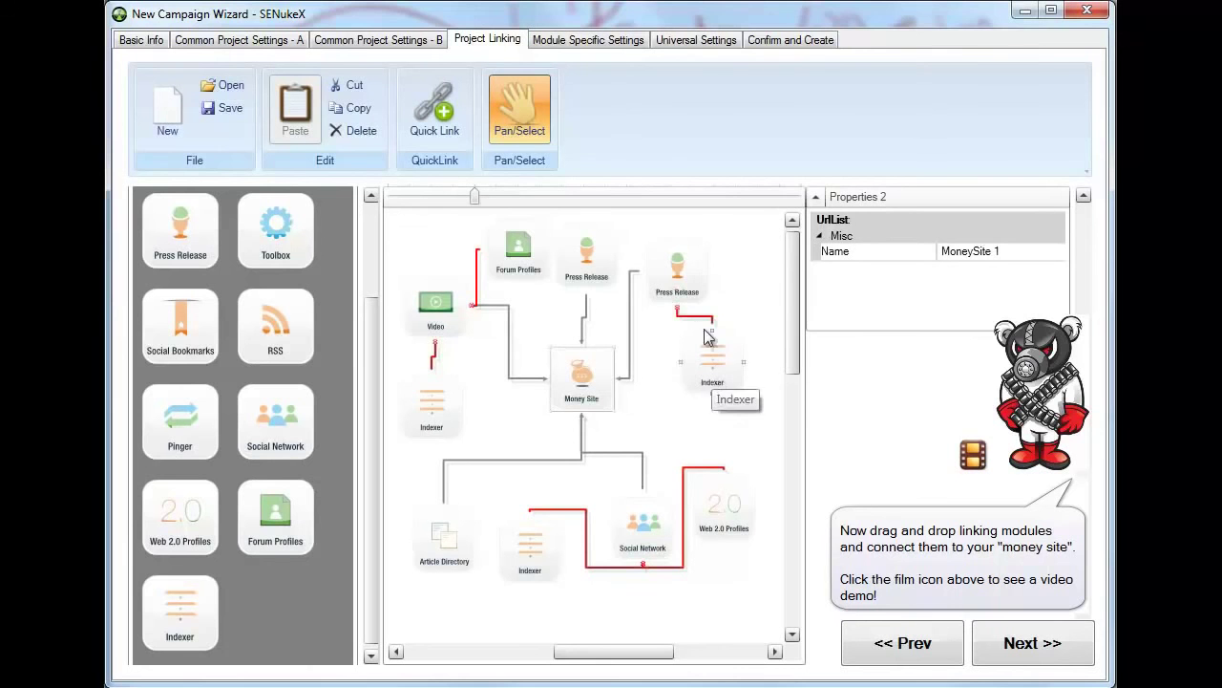
right_click(593, 271)
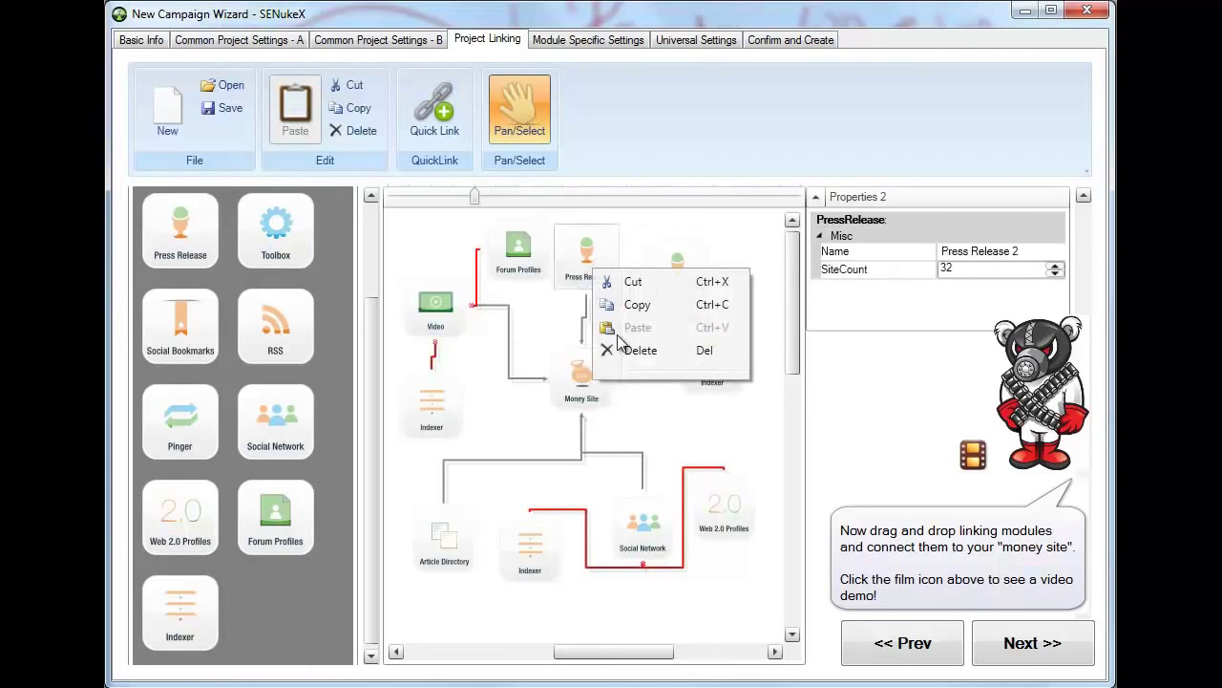
click(582, 426)
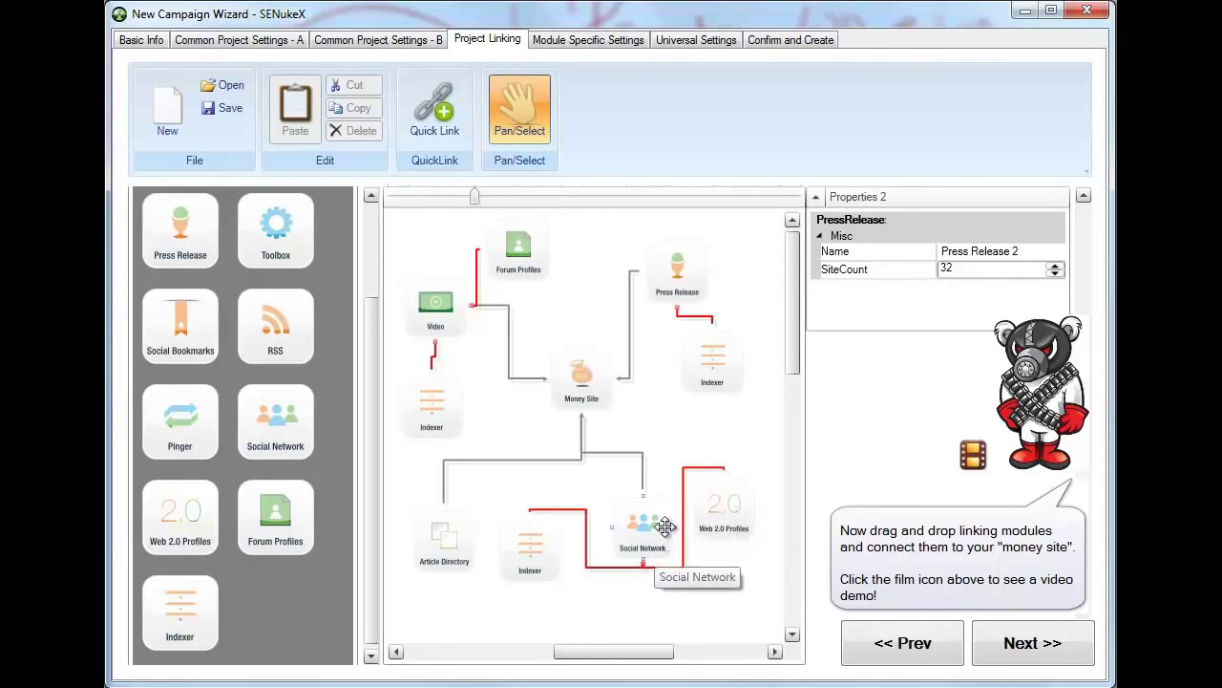
click(582, 378)
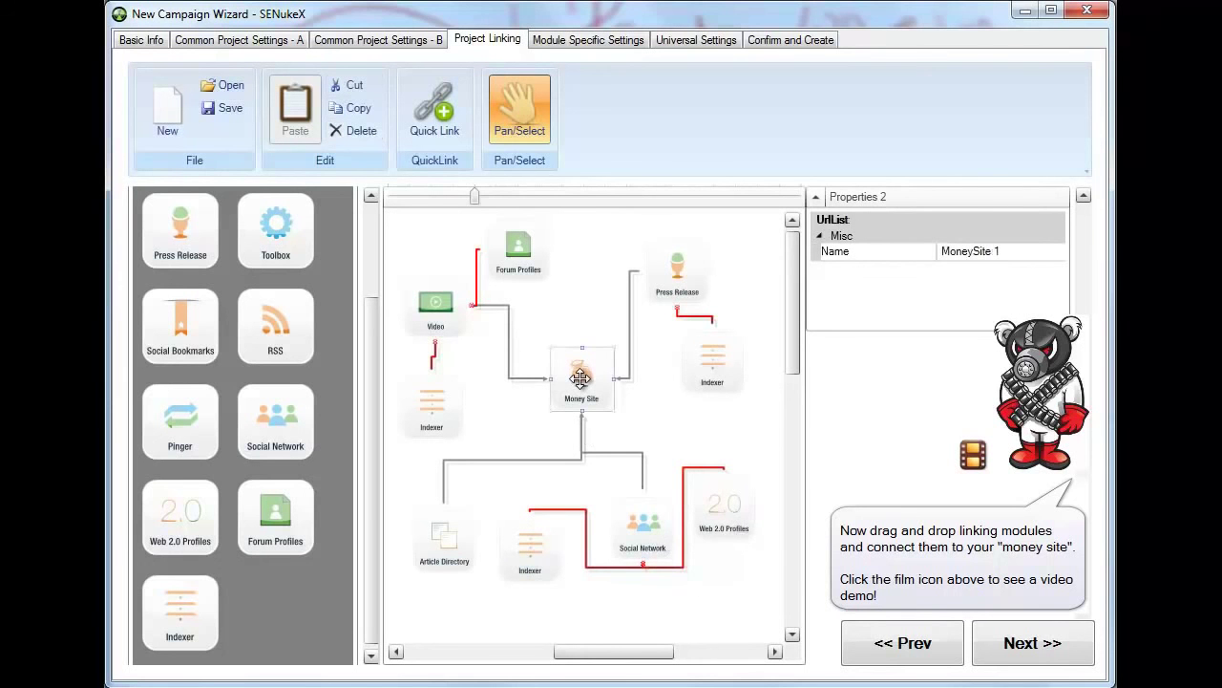
click(690, 284)
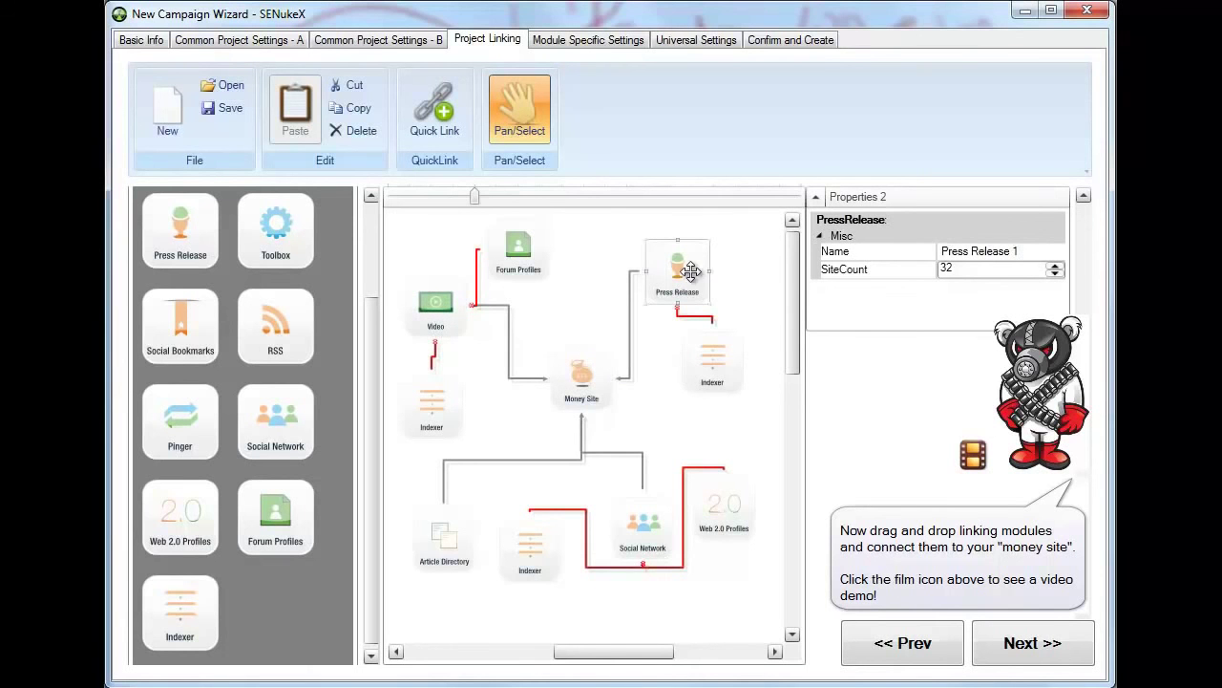
click(440, 293)
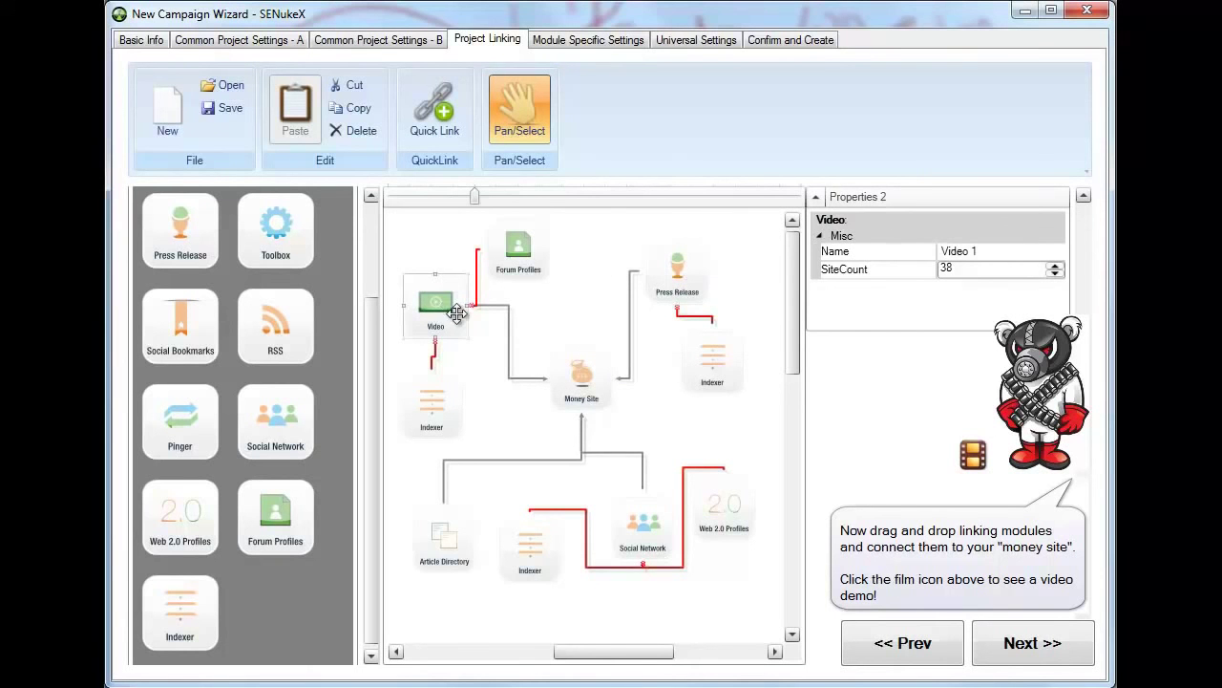
click(449, 545)
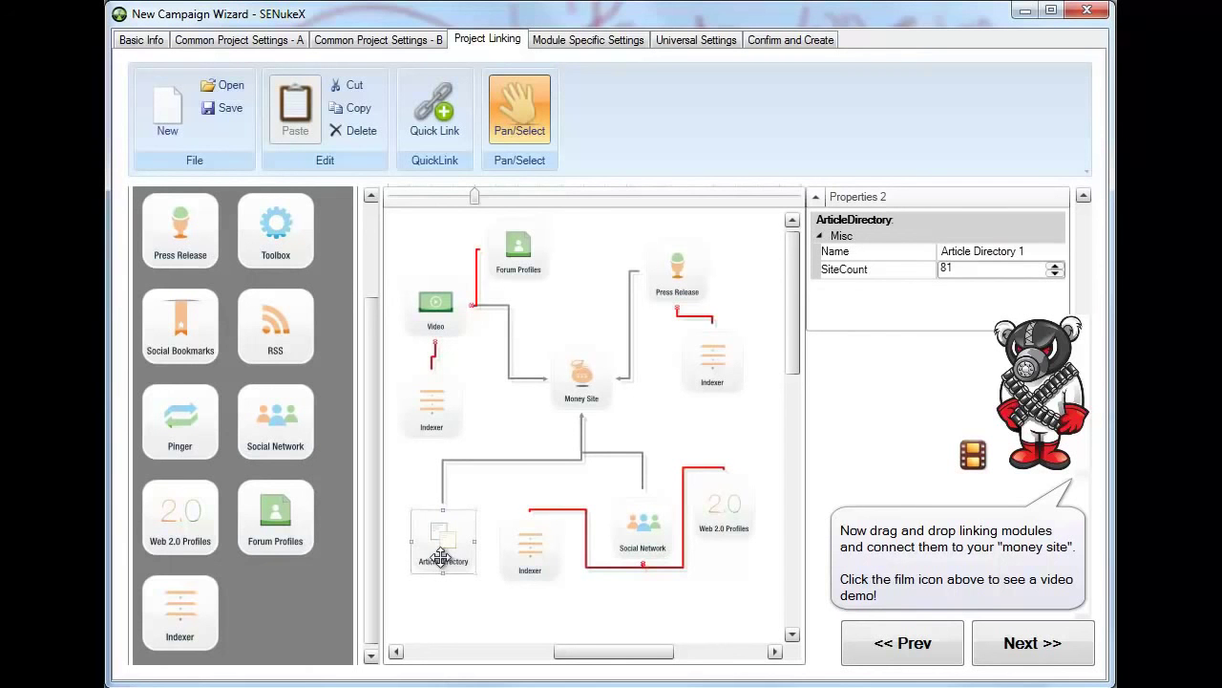
click(477, 292)
click(435, 559)
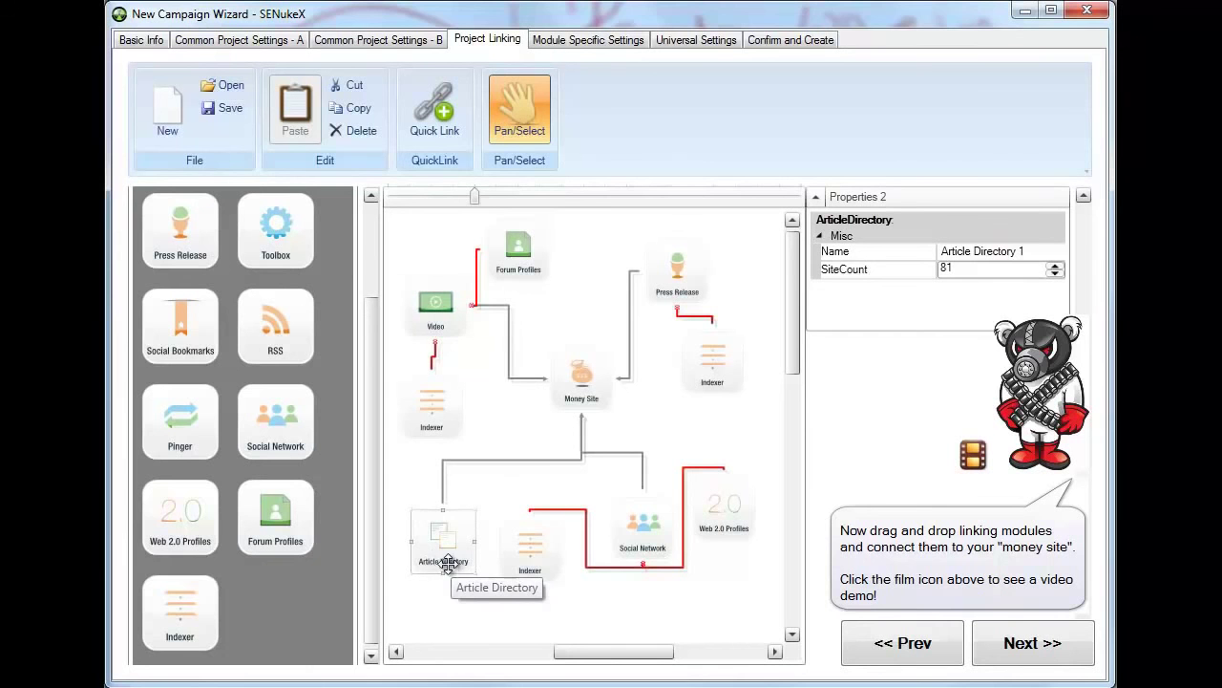
click(638, 527)
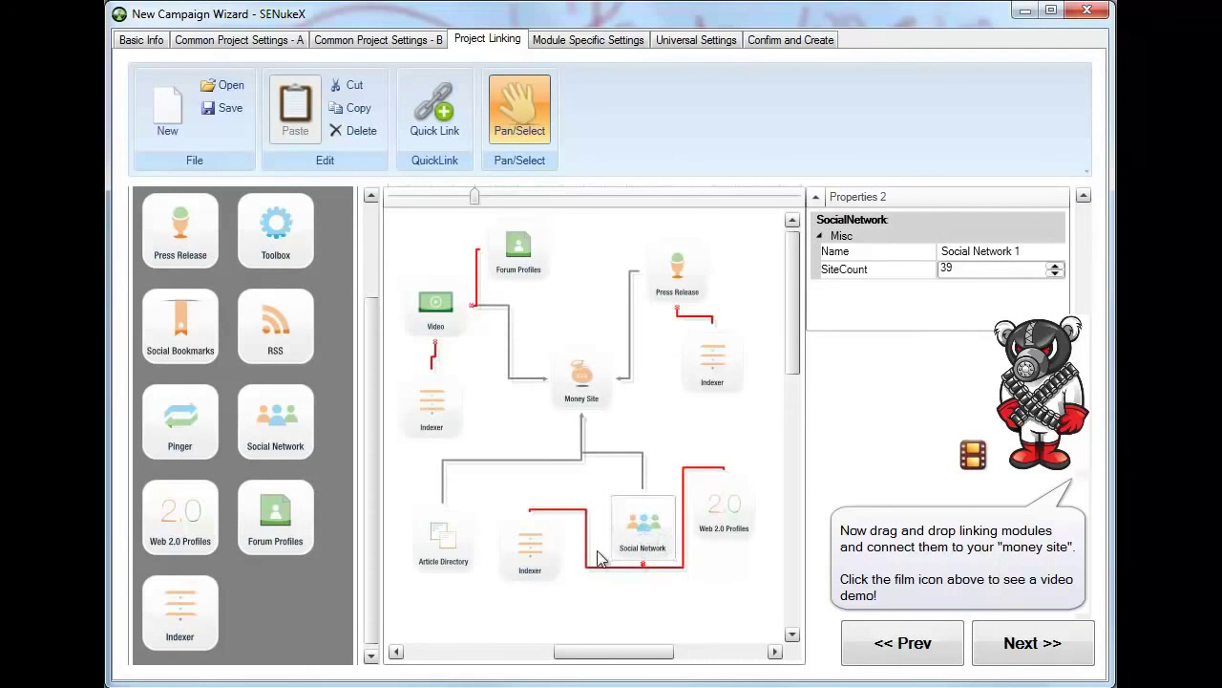
Step: Move the lower Indexer down and Web 2.0 Profiles down-right, then check Video, Press Release and Indexer properties
drag(542, 548, 555, 594)
drag(707, 521, 730, 572)
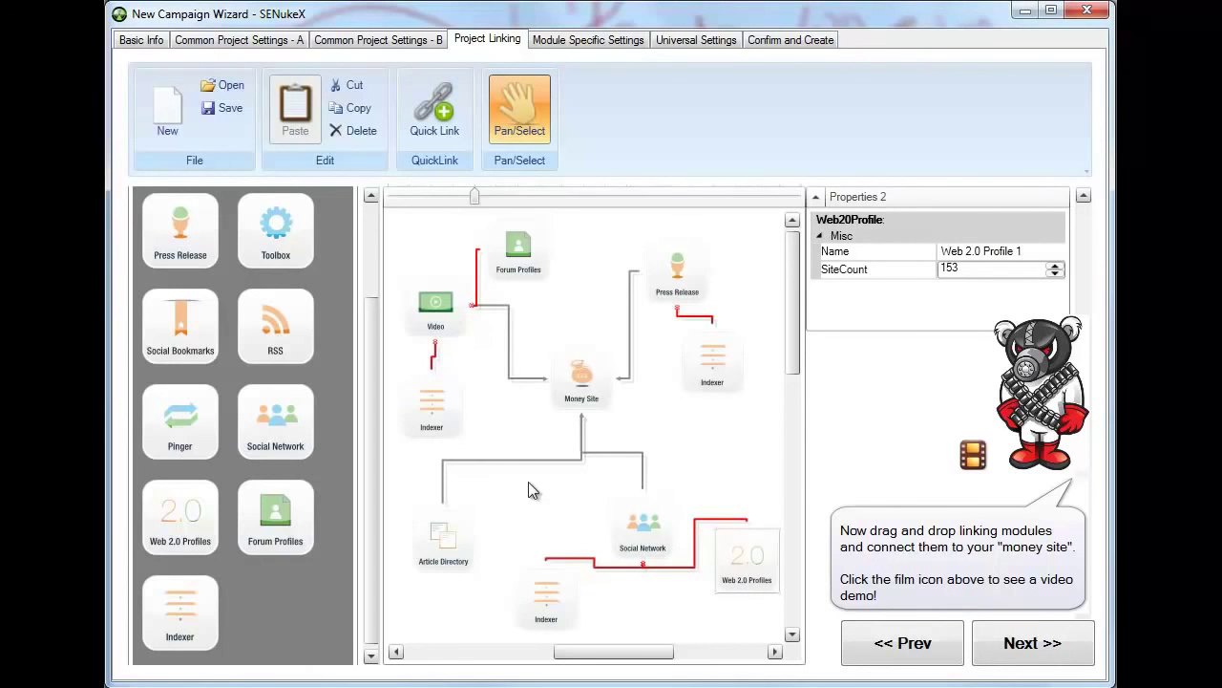
click(449, 331)
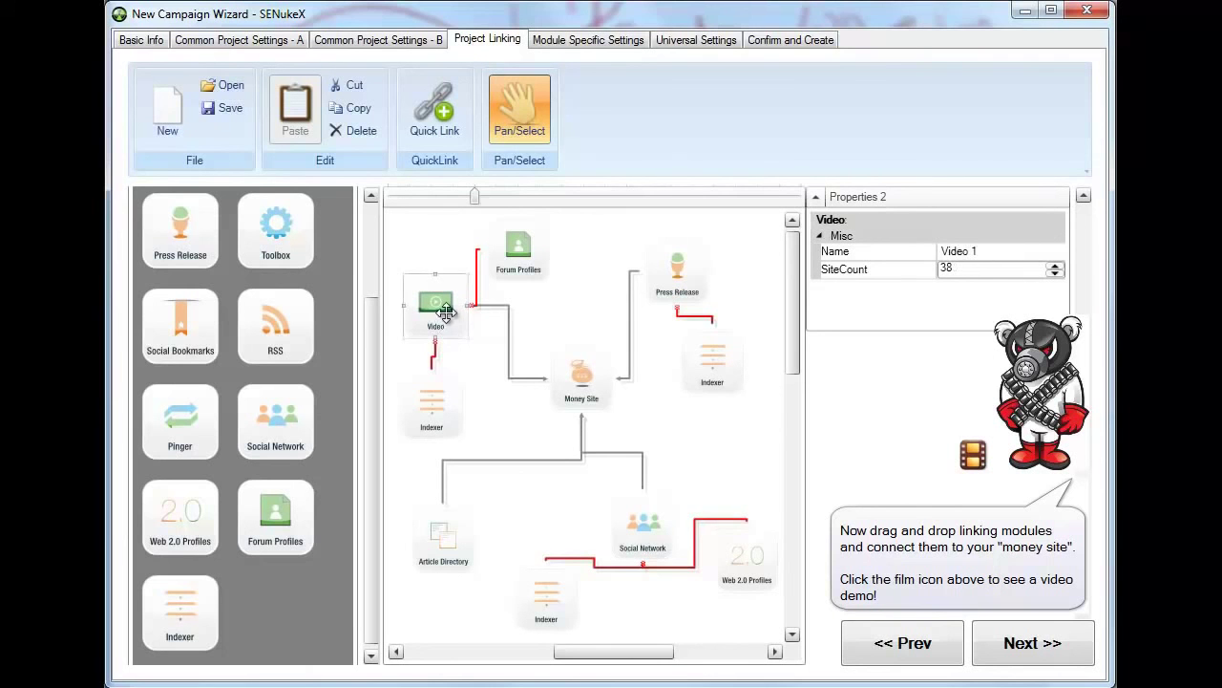
click(661, 277)
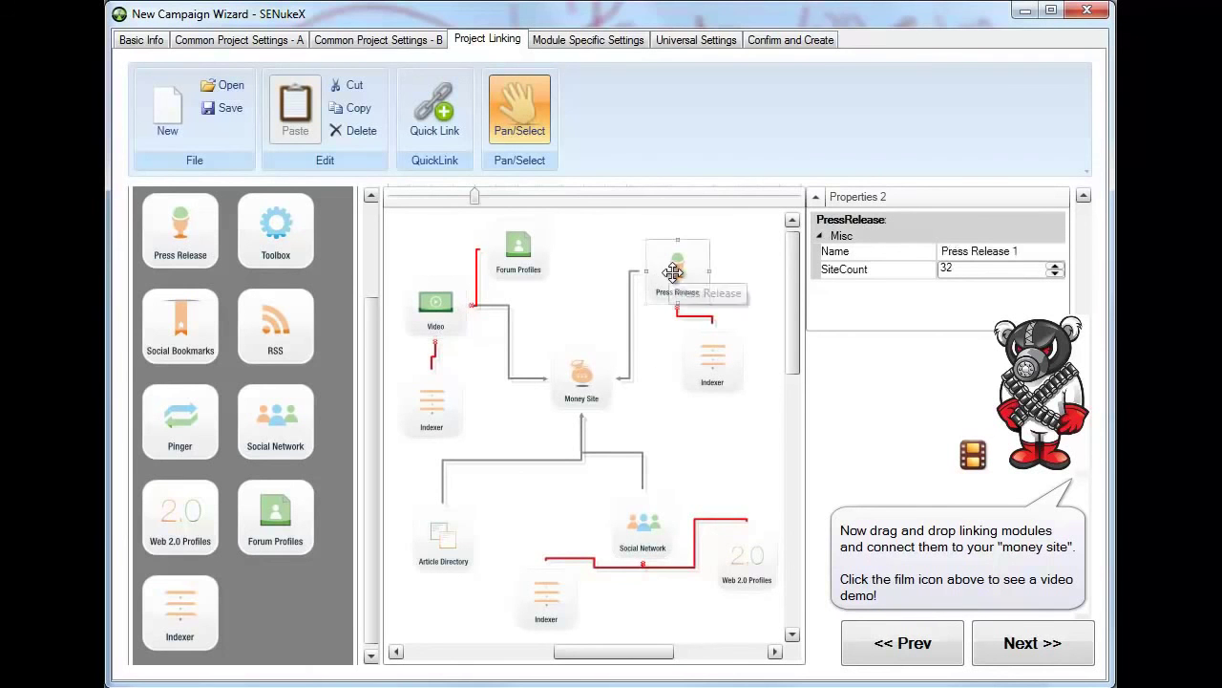
click(718, 360)
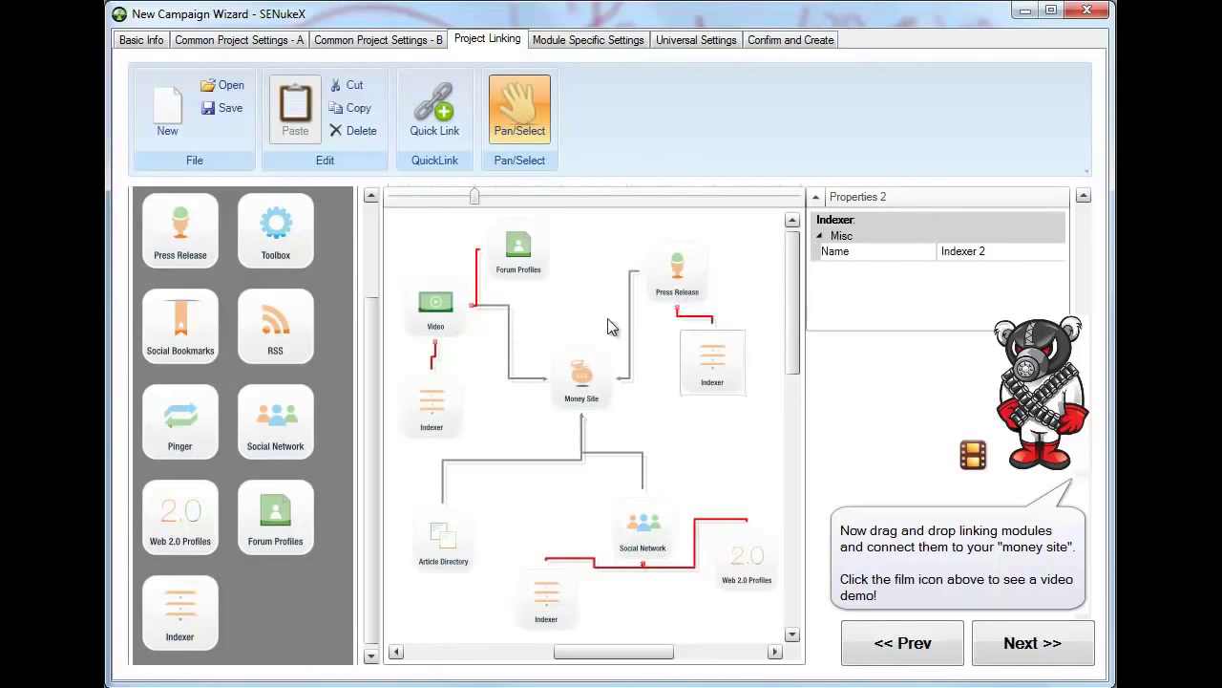
click(660, 283)
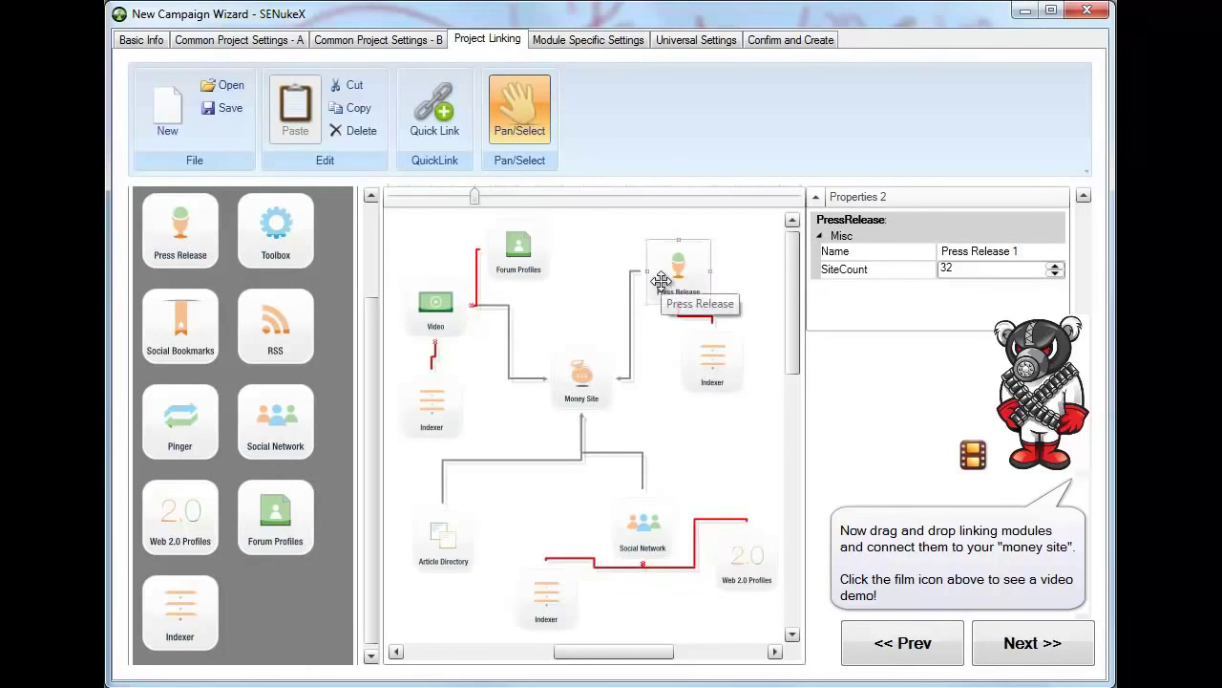
click(709, 378)
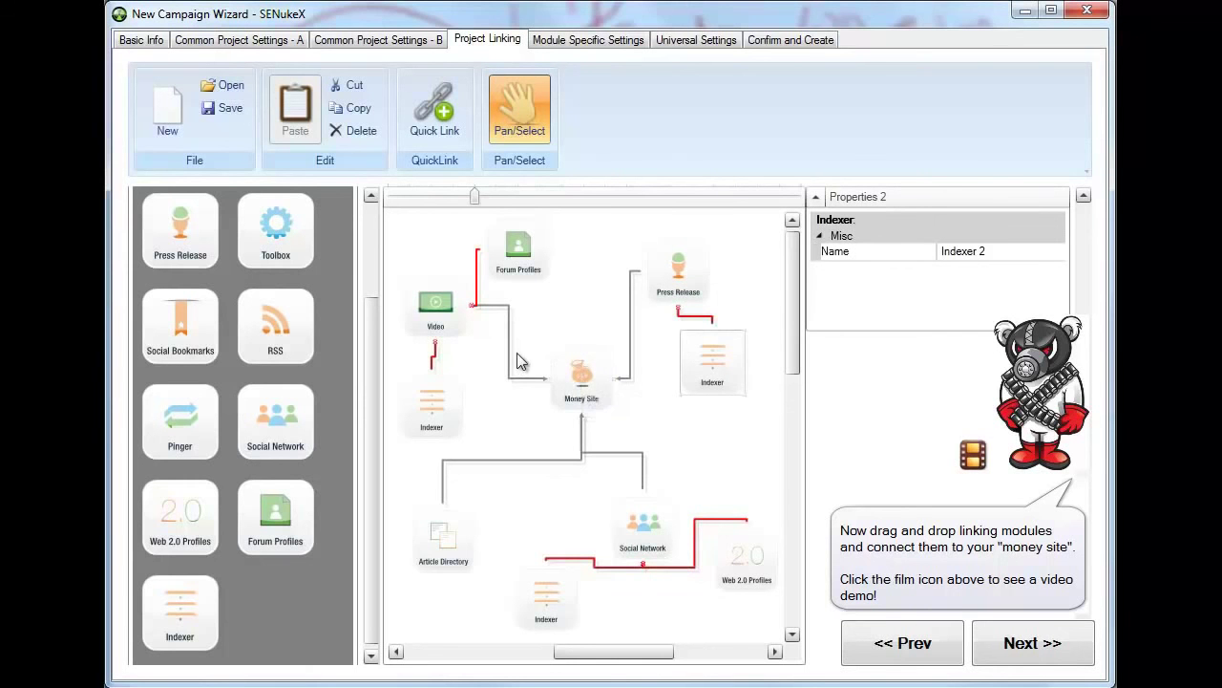
Step: Shift Social Network right and down, and drop a Forum Profiles module below the right Indexer
click(439, 312)
click(438, 535)
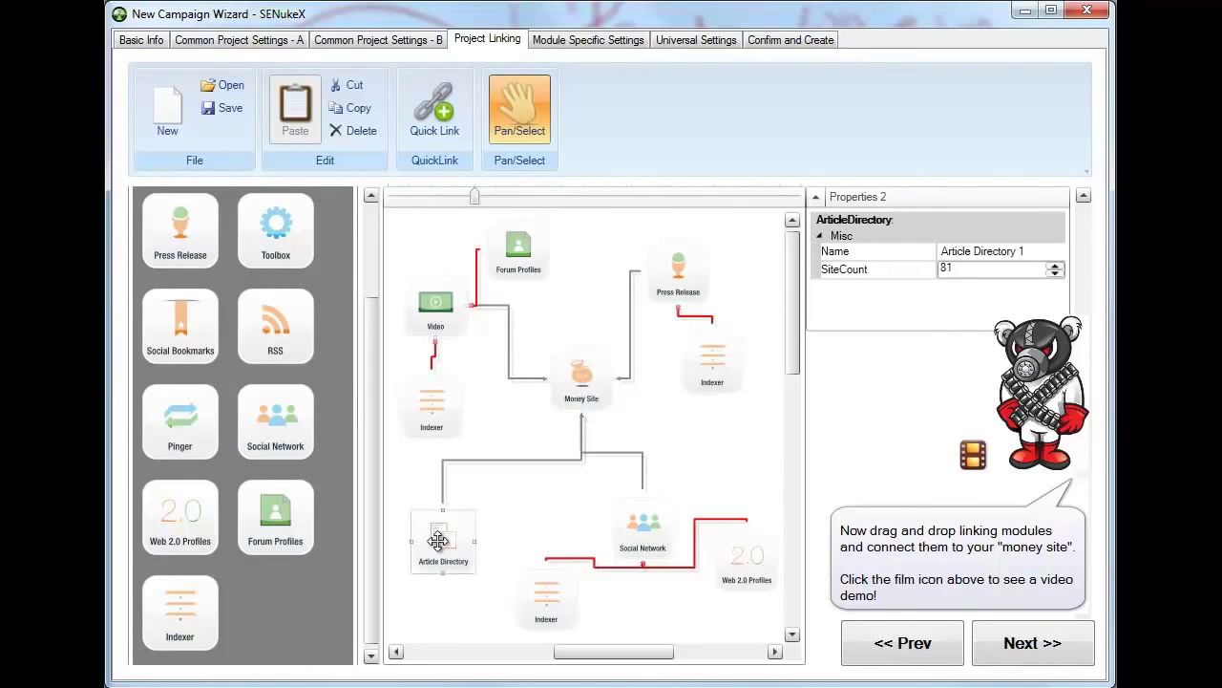
click(640, 524)
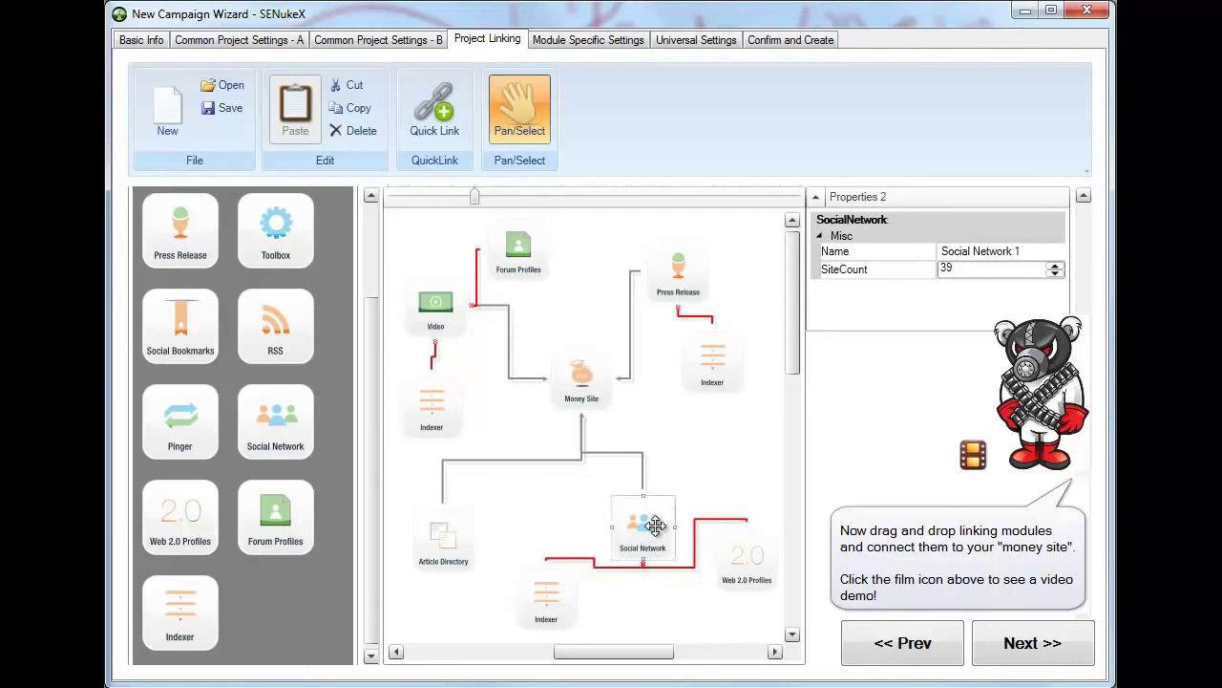
drag(651, 532, 673, 544)
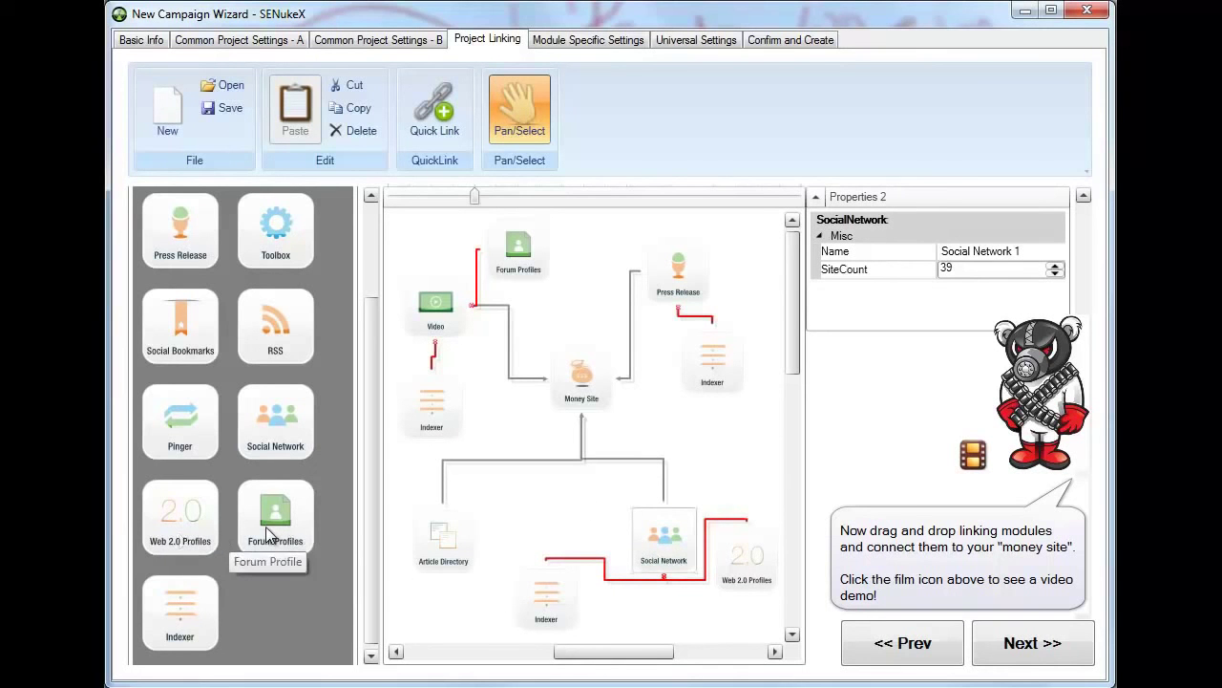
drag(274, 511, 716, 455)
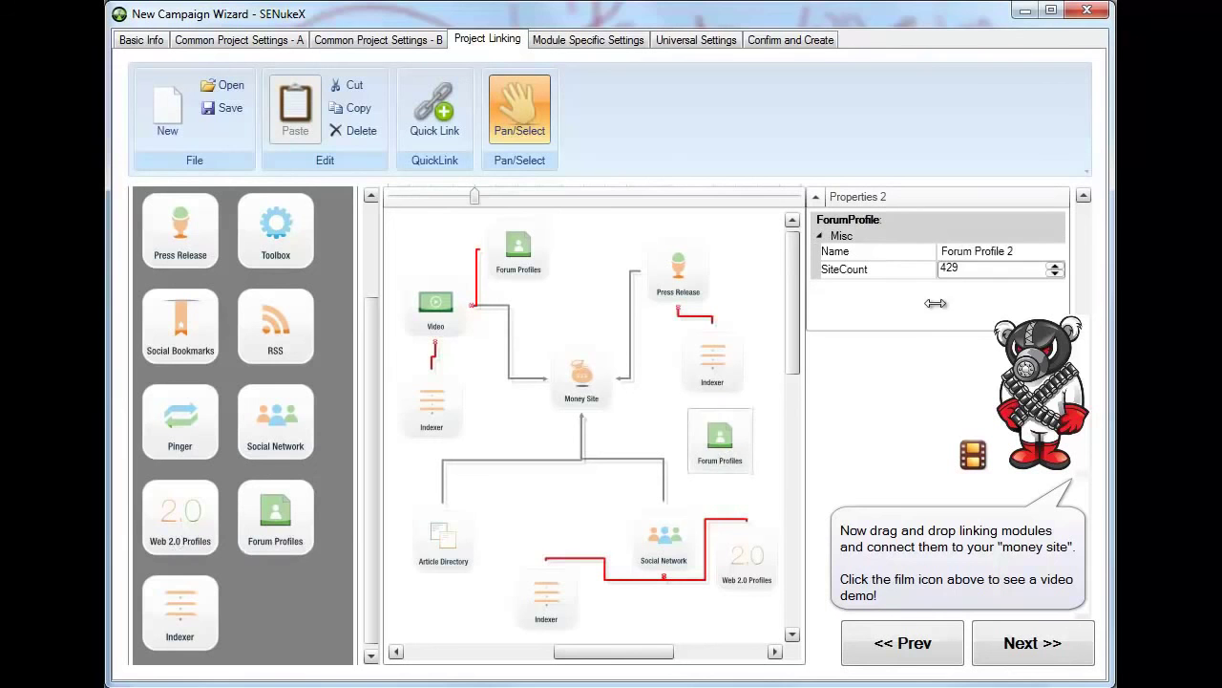